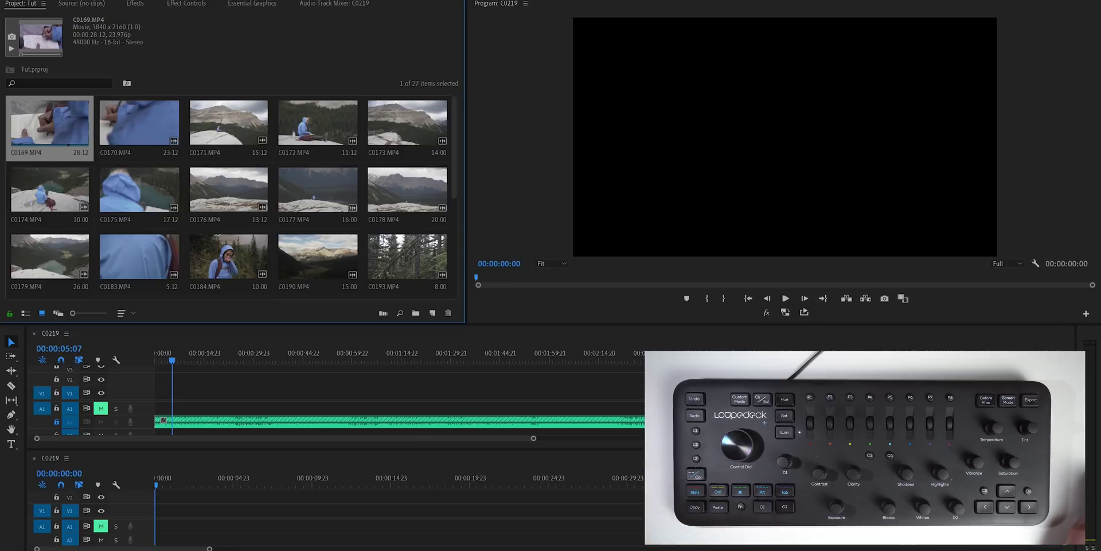
- Switch to Loupedeck Configuration and examine the main rating-button assignments and the actions available for the R2 button
click(411, 548)
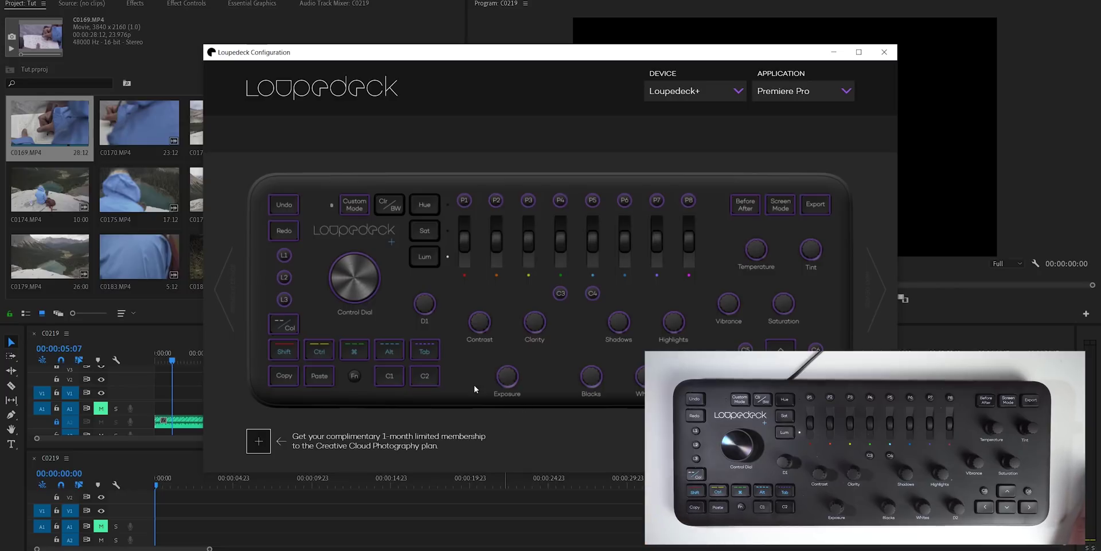
click(323, 347)
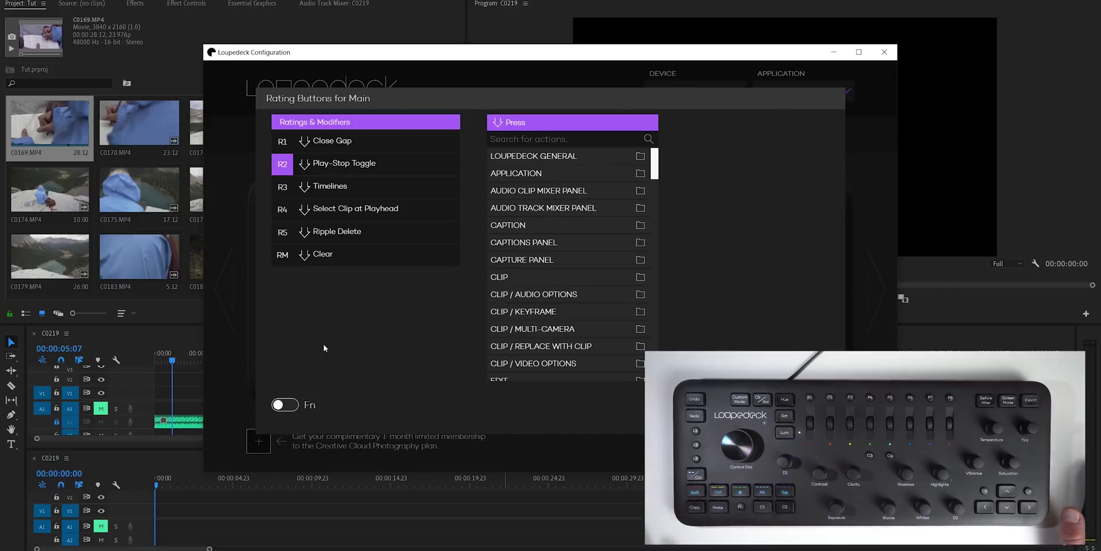
scroll(574, 233, down, 1)
scroll(574, 232, down, 10)
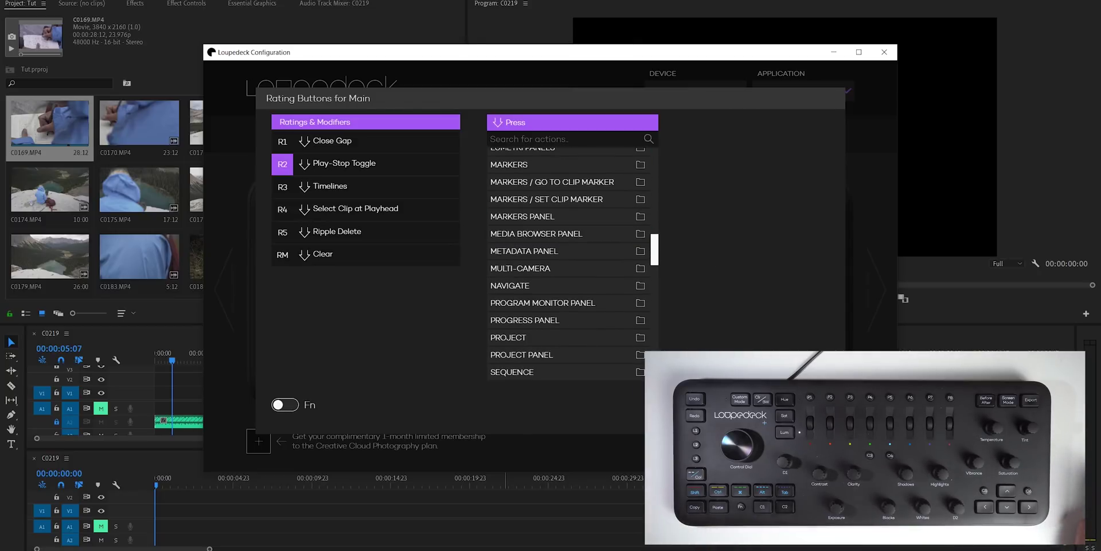
click(803, 404)
- Examine the list of applications the Loupedeck+ can be configured for, keep Premiere Pro, and return to the Premiere Pro project
click(831, 94)
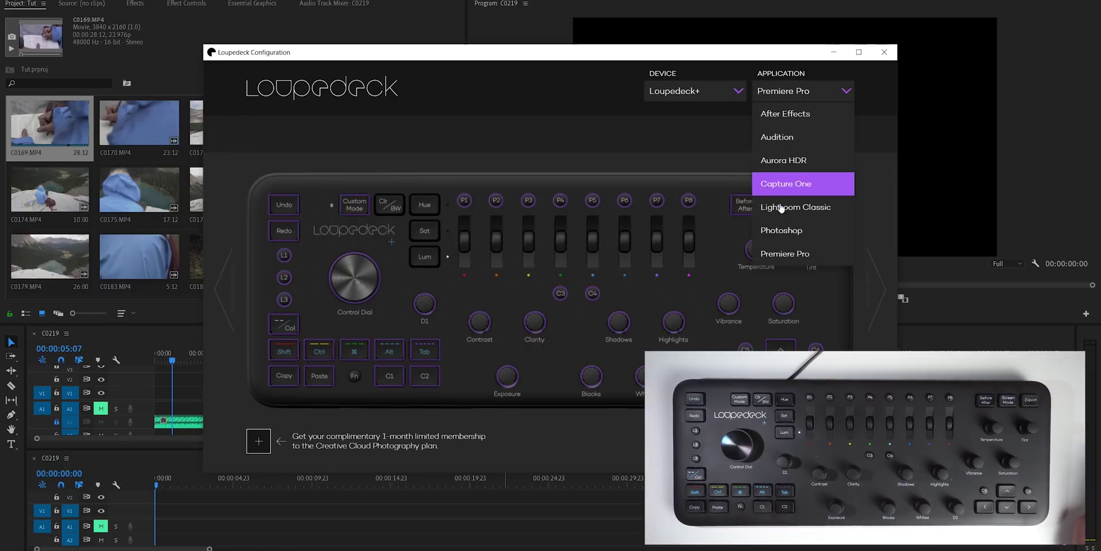
click(625, 162)
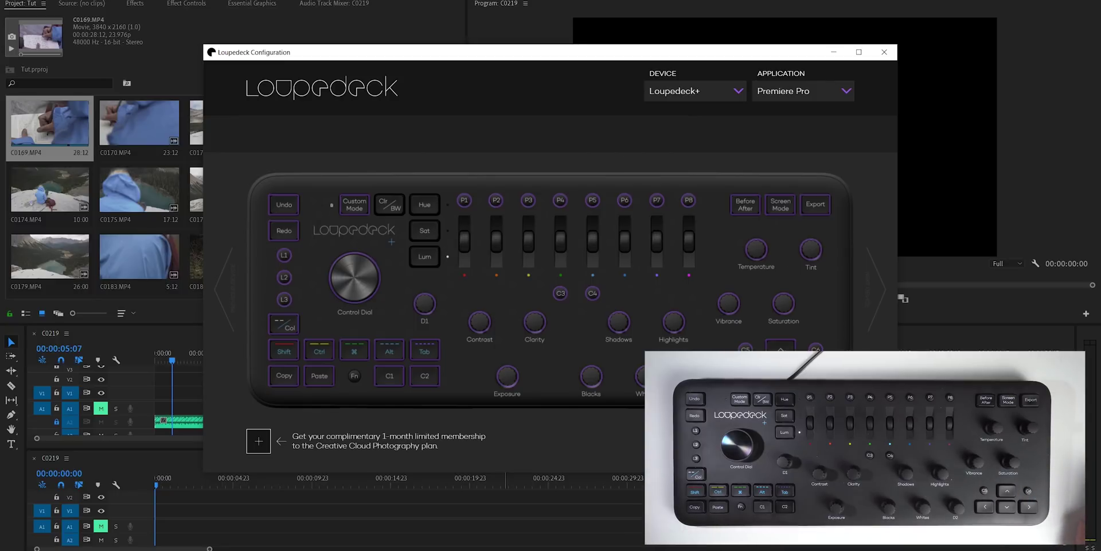
key(alt+Tab)
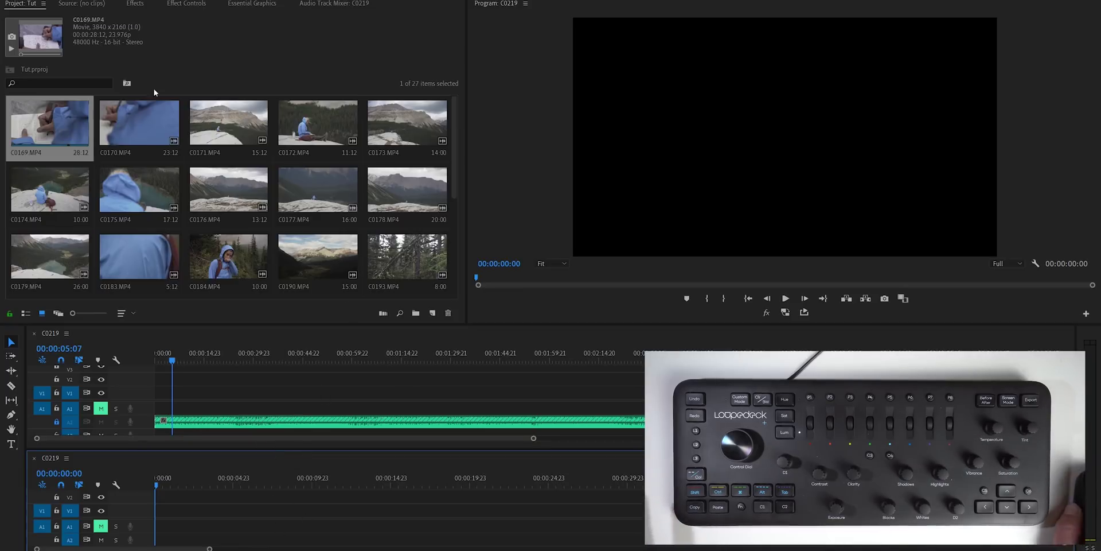
- Place all the project's clips at the start of the empty C0219 sequence on V1 and A1, fitting the sequence in view
click(39, 124)
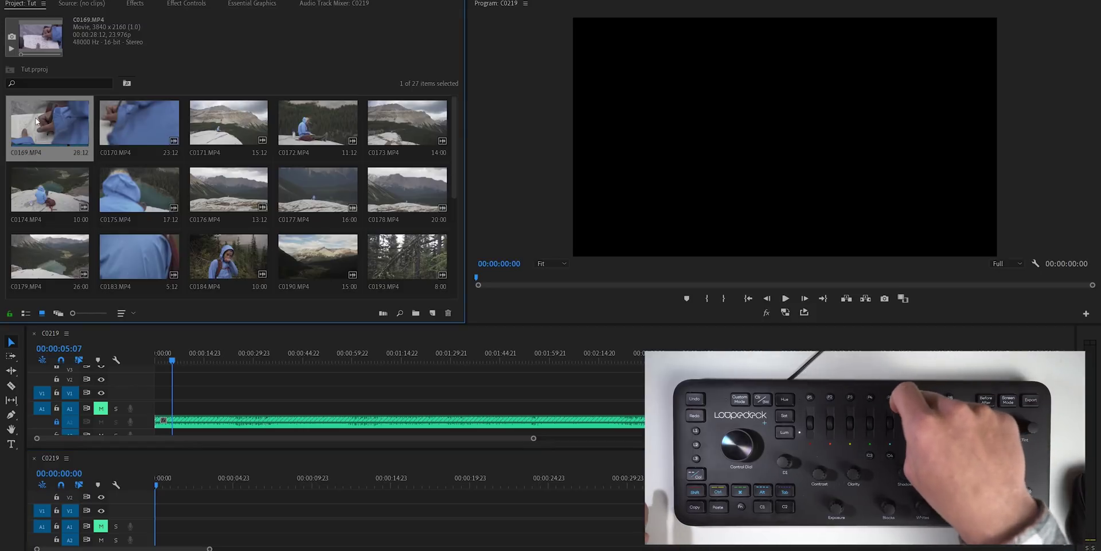
key(ctrl+a)
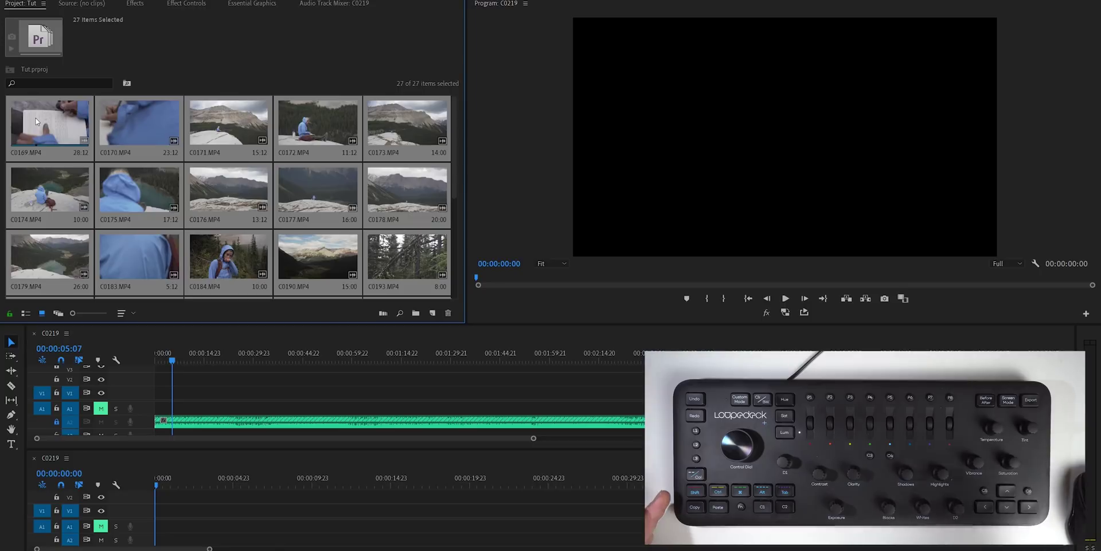
drag(35, 121, 148, 525)
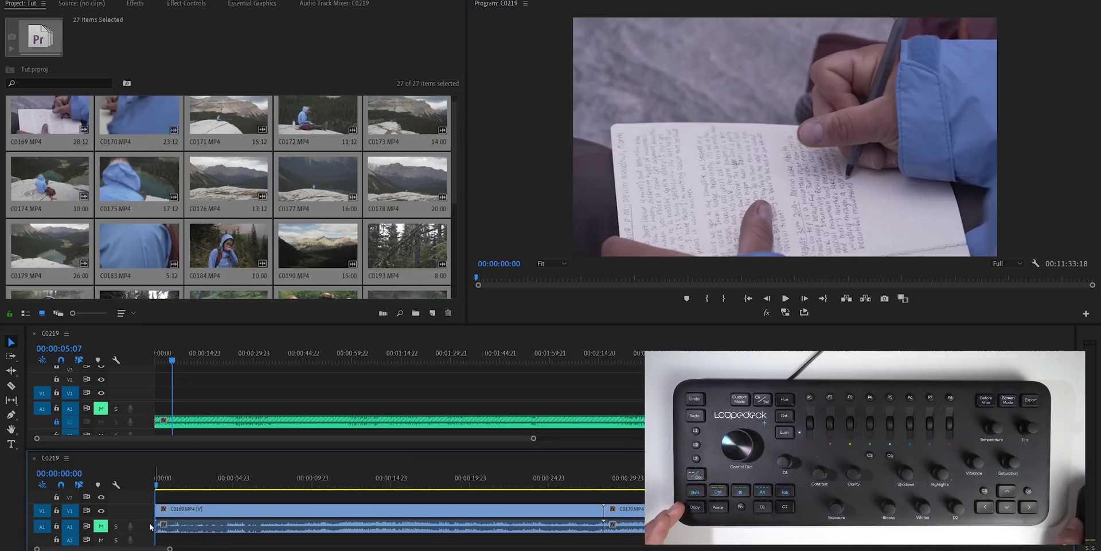
key(backslash)
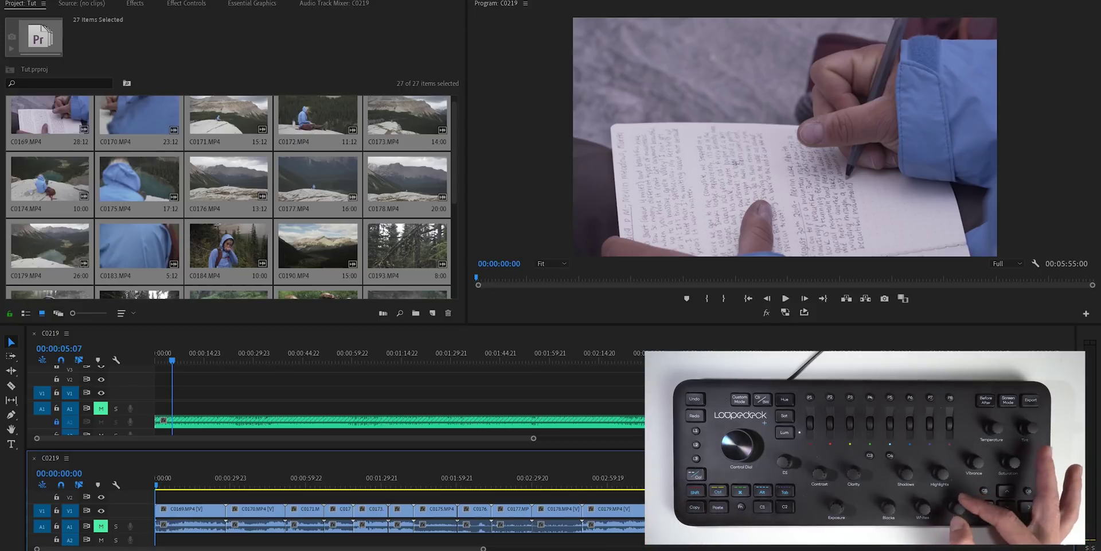
- Scrub through clip C0169 and ripple-trim its start to the playhead at about 00:00:20:00
key(shift+Right)
key(shift+Right)
key(shift+Right)
key(shift+Right)
key(shift+Right)
key(shift+Right)
key(shift+Right)
key(shift+Right)
key(shift+Right)
key(shift+Right)
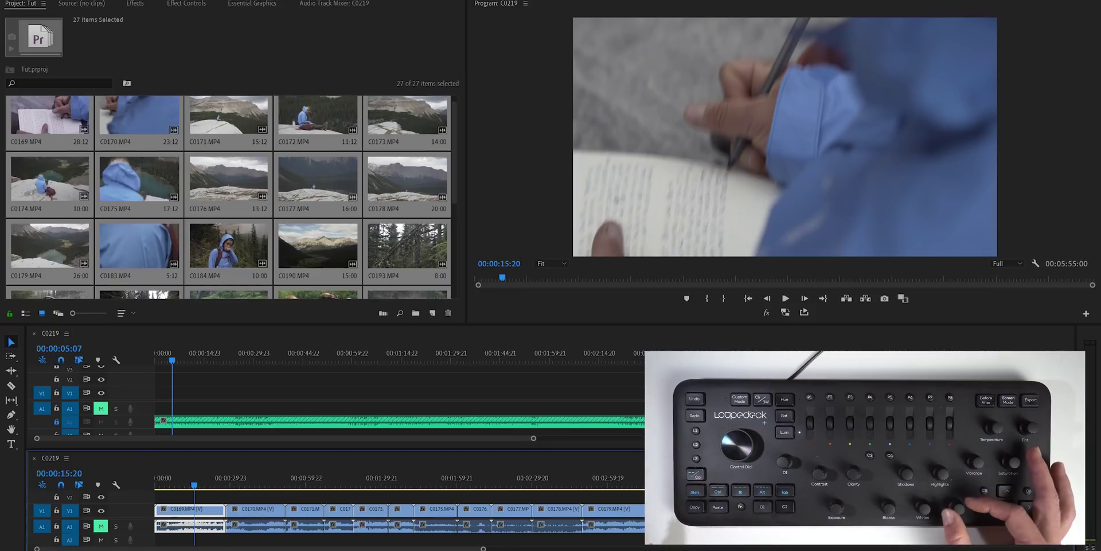
key(space)
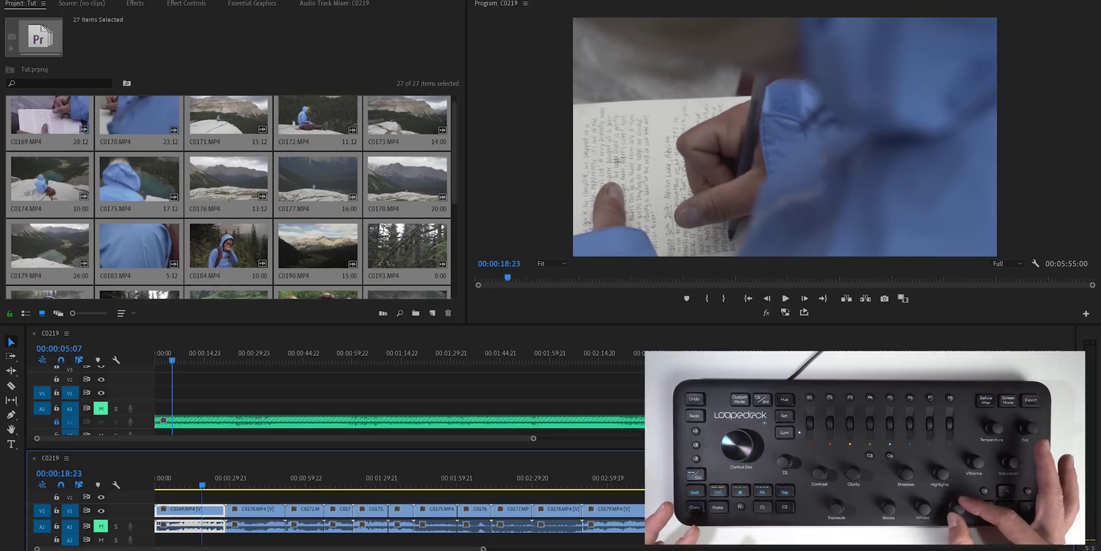
key(space)
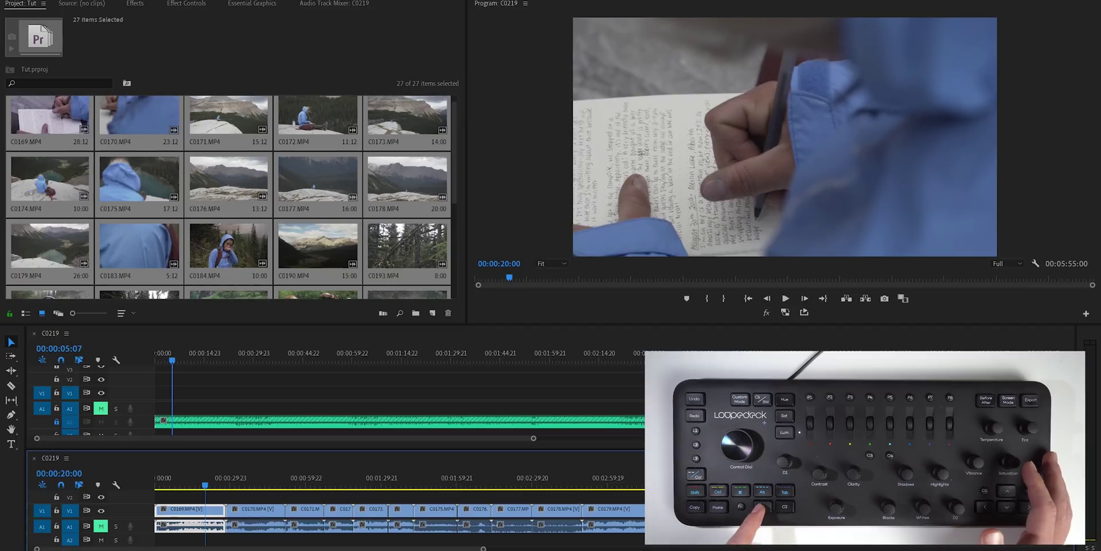
key(q)
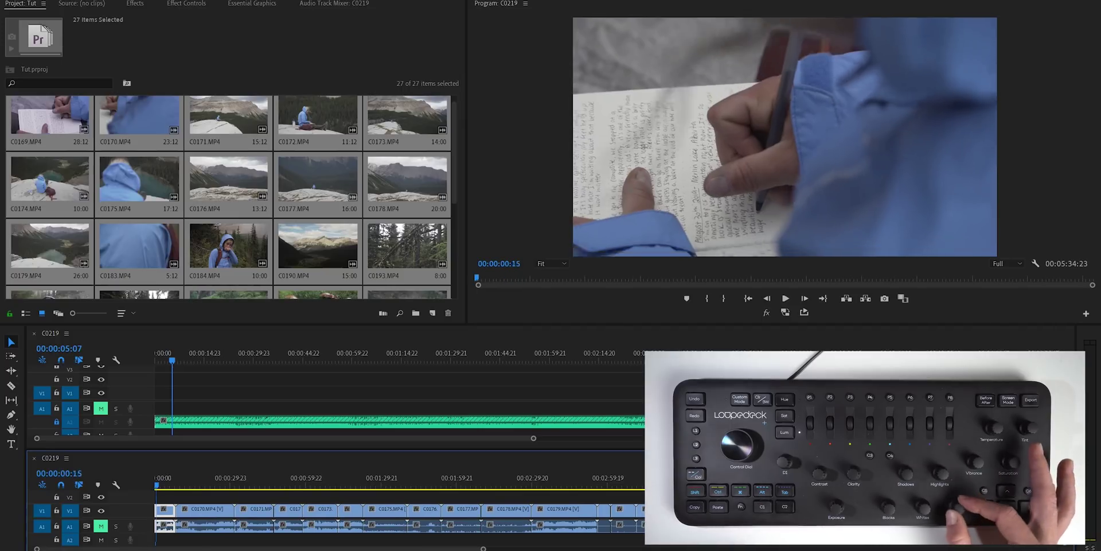
- Play the trimmed clip C0169 and ripple-trim its end to the playhead at 00:00:06:16
key(space)
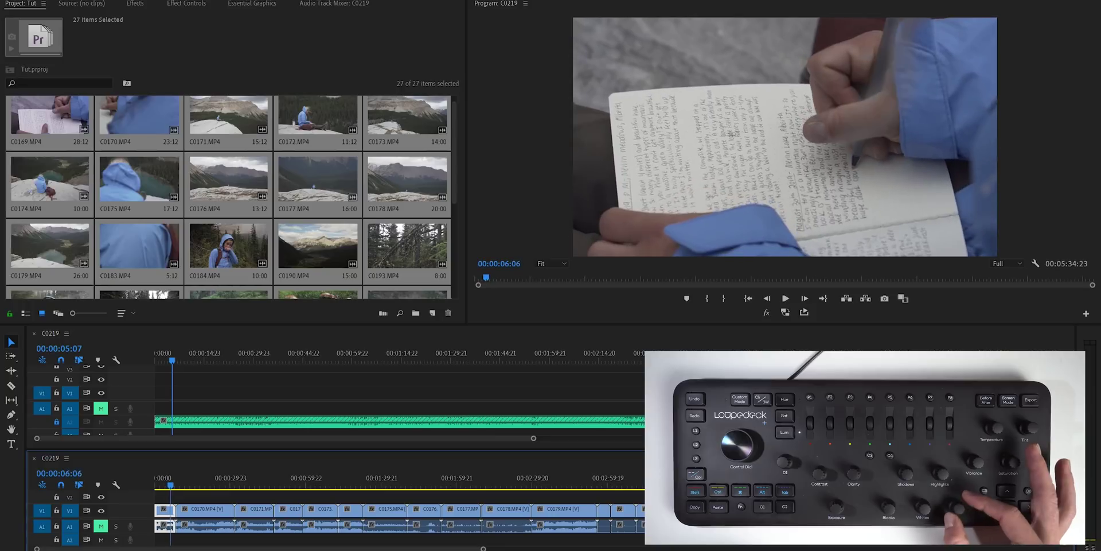
key(space)
key(w)
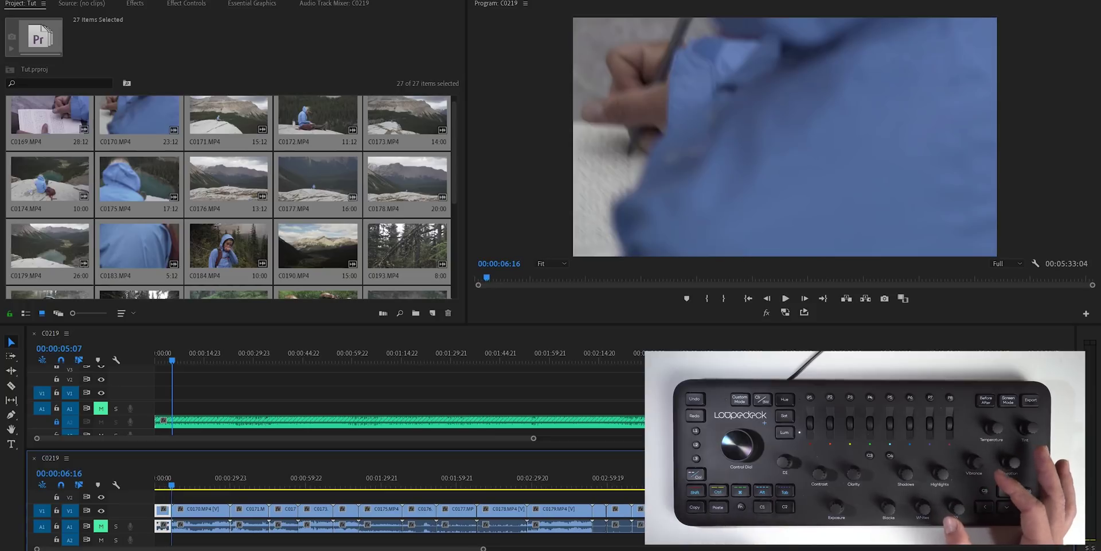
- Review clip C0170, which follows the first cut, and ripple delete it from the sequence
key(d)
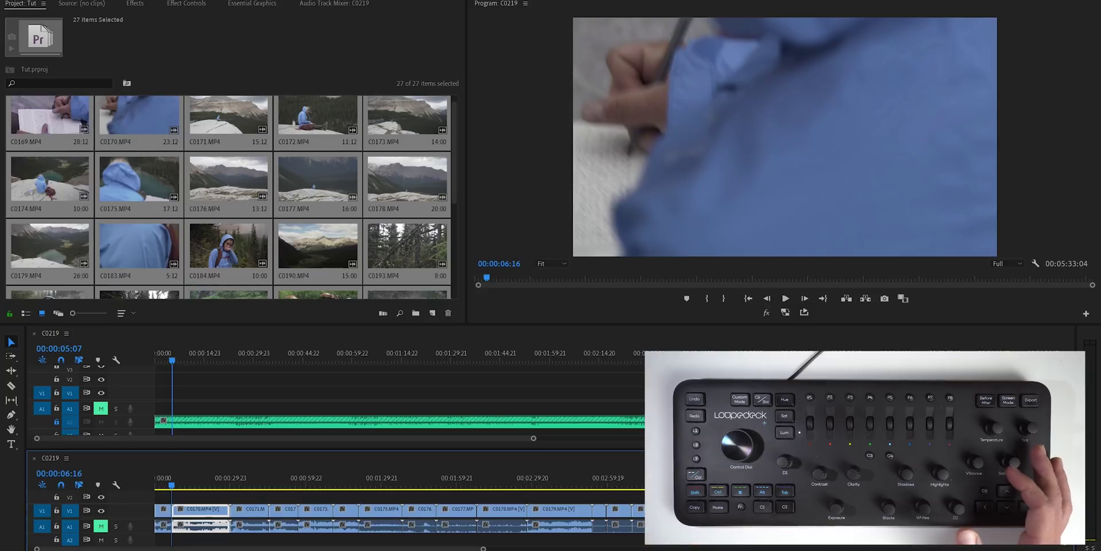
key(shift+Left)
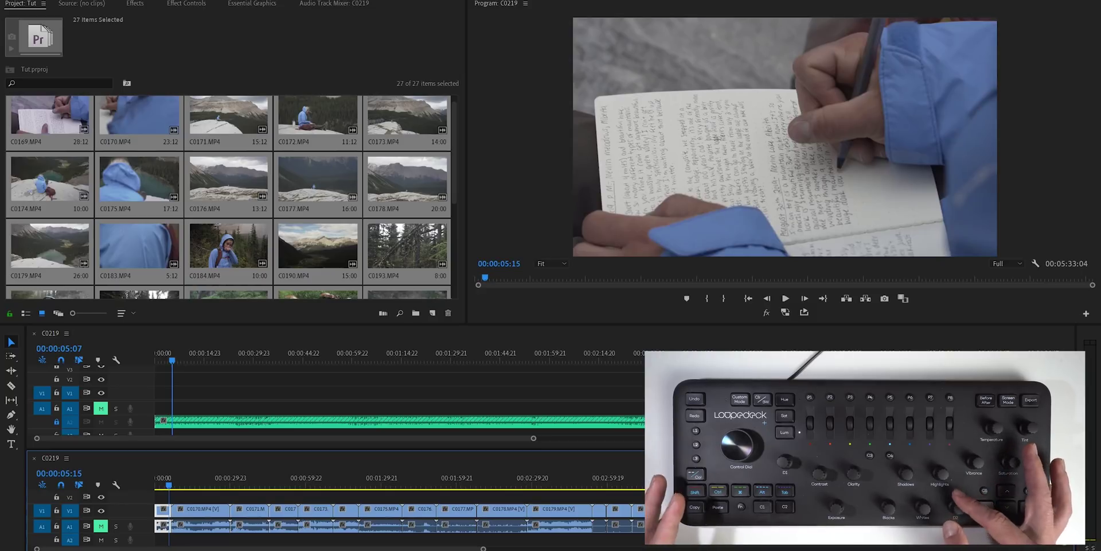
key(shift+Right)
key(shift+Right)
key(shift+Right)
key(shift+Right)
key(shift+Right)
key(shift+Right)
key(shift+Right)
key(shift+Right)
key(shift+Right)
key(shift+Right)
key(shift+Right)
key(shift+Right)
key(shift+Right)
key(shift+Right)
key(shift+Right)
key(shift+Right)
key(shift+Right)
key(shift+Right)
key(shift+Right)
key(shift+Right)
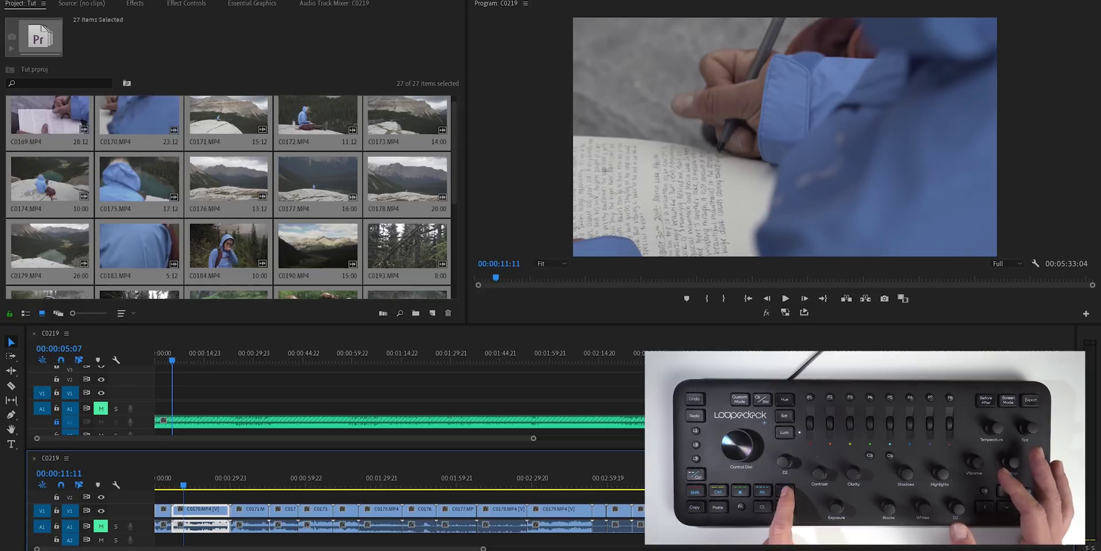
key(shift+Delete)
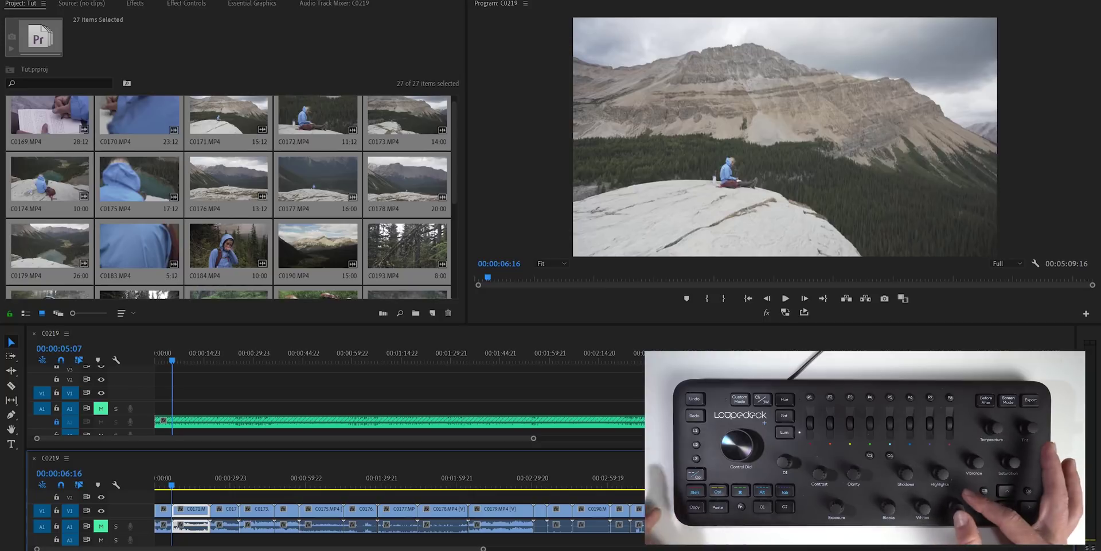
- Scrub through clip C0171 and ripple-trim its start to the playhead at about 00:00:16:01
key(shift+Right)
key(shift+Right)
key(shift+Right)
key(shift+Right)
key(shift+Right)
key(shift+Right)
key(shift+Right)
key(shift+Right)
key(shift+Right)
key(shift+Right)
key(shift+Right)
key(shift+Right)
key(shift+Right)
key(shift+Right)
key(shift+Right)
key(shift+Right)
key(shift+Right)
key(shift+Right)
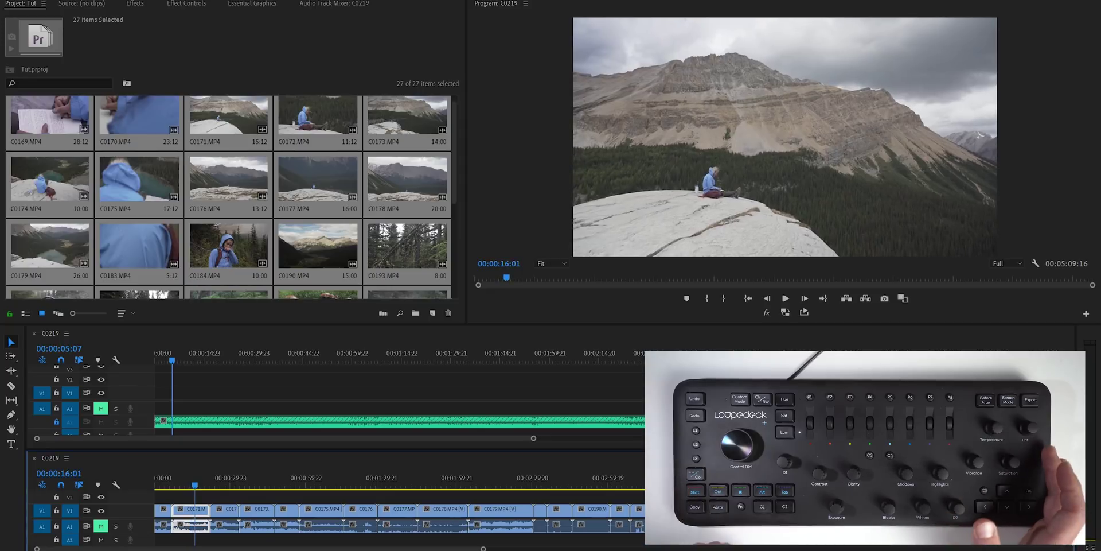
key(q)
- Scrub through the rest of clip C0171 and ripple-trim its end to the playhead at 00:00:11:01
key(shift+Right)
key(shift+Right)
key(shift+Right)
key(shift+Right)
key(shift+Right)
key(shift+Right)
key(shift+Right)
key(shift+Right)
key(shift+Right)
key(shift+Right)
key(shift+Right)
key(shift+Right)
key(shift+Right)
key(shift+Right)
key(shift+Right)
key(shift+Right)
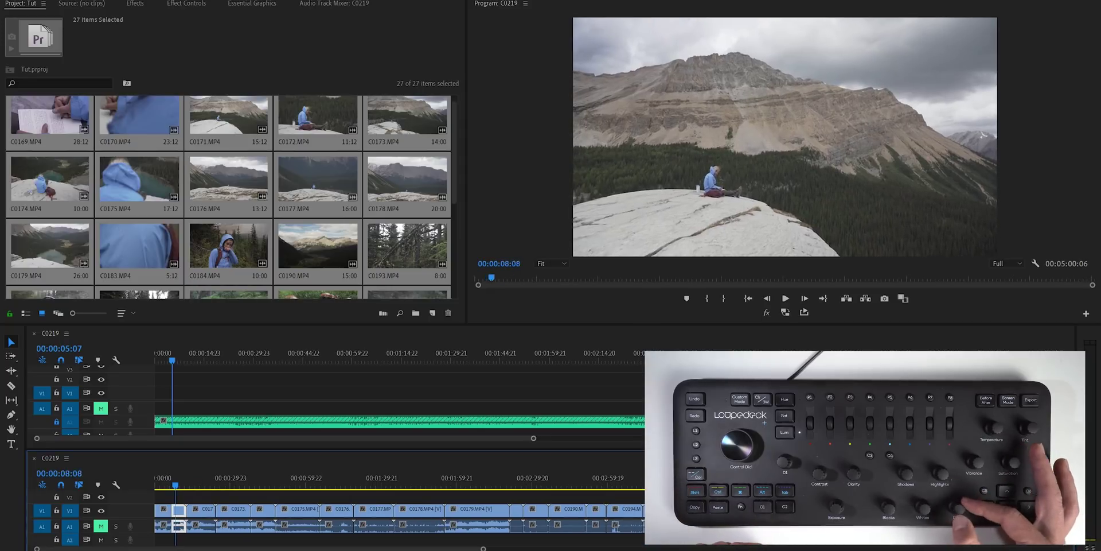
key(shift+Right)
key(shift+Right)
key(shift+Right)
key(shift+Right)
key(shift+Right)
key(w)
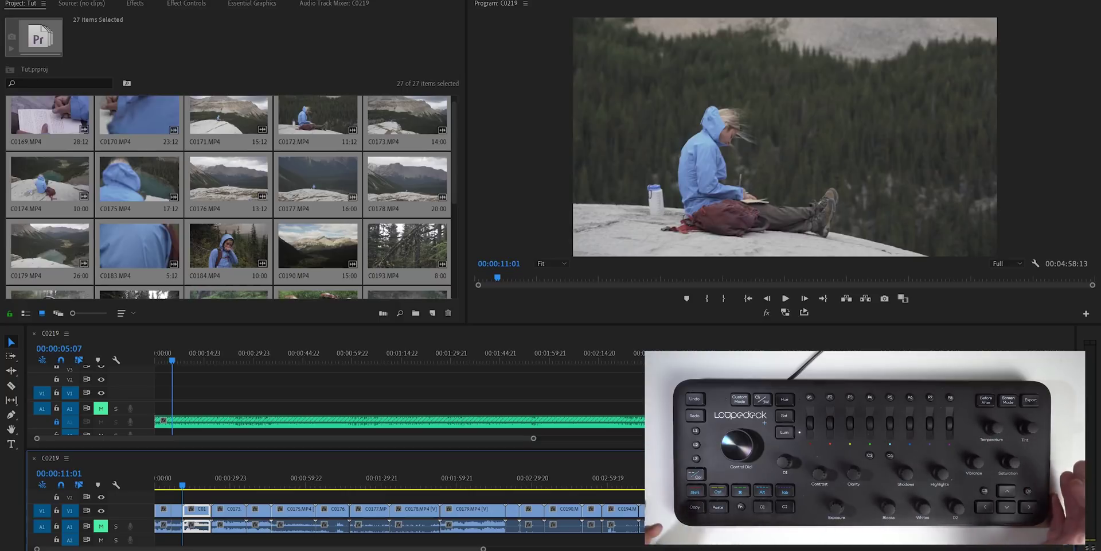
- Scrub through clip C0172 and ripple-trim its start to the playhead at 00:00:15:00
key(shift+Right)
key(shift+Right)
key(shift+Right)
key(shift+Right)
key(shift+Right)
key(shift+Right)
key(shift+Right)
key(shift+Right)
key(shift+Right)
key(shift+Right)
key(shift+Right)
key(shift+Right)
key(shift+Right)
key(shift+Right)
key(shift+Right)
key(shift+Right)
key(shift+Right)
key(shift+Right)
key(shift+Right)
key(shift+Right)
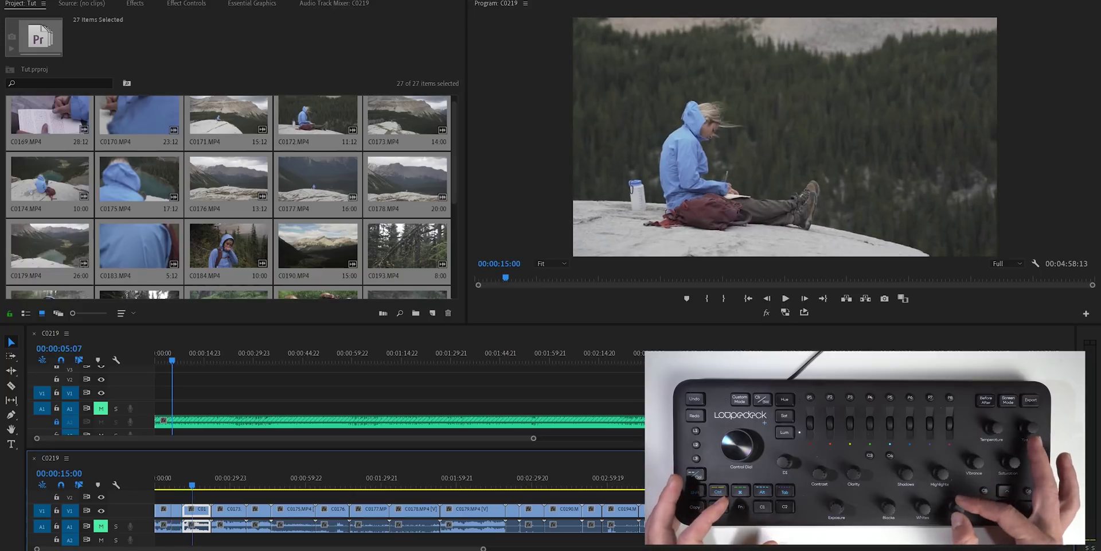
key(q)
- Move further into clip C0172 and ripple-trim its end to the playhead at 00:00:13:23
key(shift+Right)
key(shift+Right)
key(shift+Right)
key(shift+Right)
key(shift+Right)
key(shift+Right)
key(shift+Right)
key(shift+Right)
key(shift+Right)
key(shift+Right)
key(shift+Right)
key(shift+Right)
key(shift+Right)
key(shift+Right)
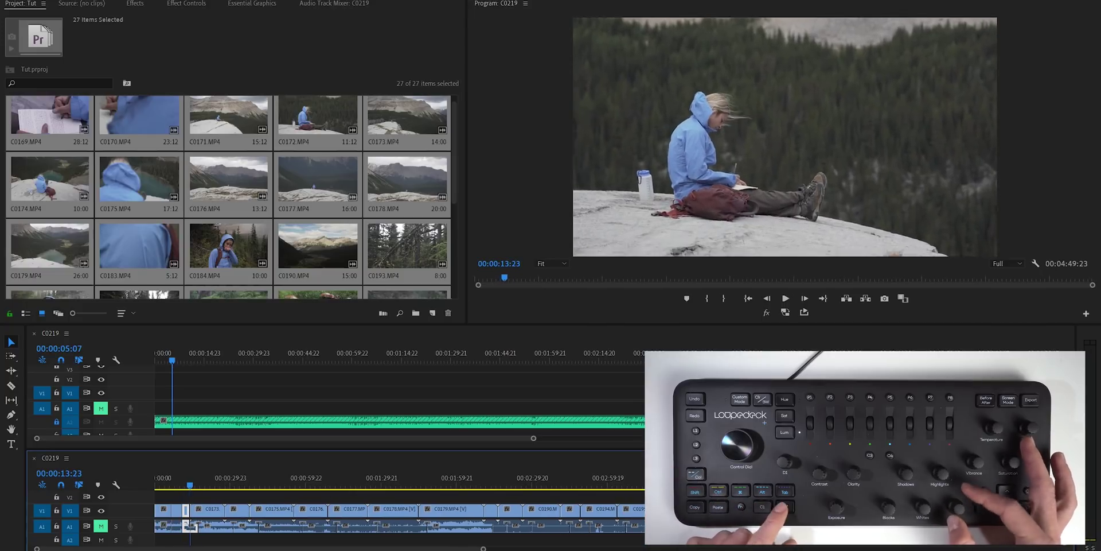
key(w)
- Scrub into clip C0173 and ripple-trim its start to the playhead at 00:00:18:03
key(shift+Right)
key(shift+Right)
key(shift+Right)
key(shift+Right)
key(shift+Right)
key(shift+Right)
key(shift+Right)
key(shift+Right)
key(shift+Right)
key(shift+Right)
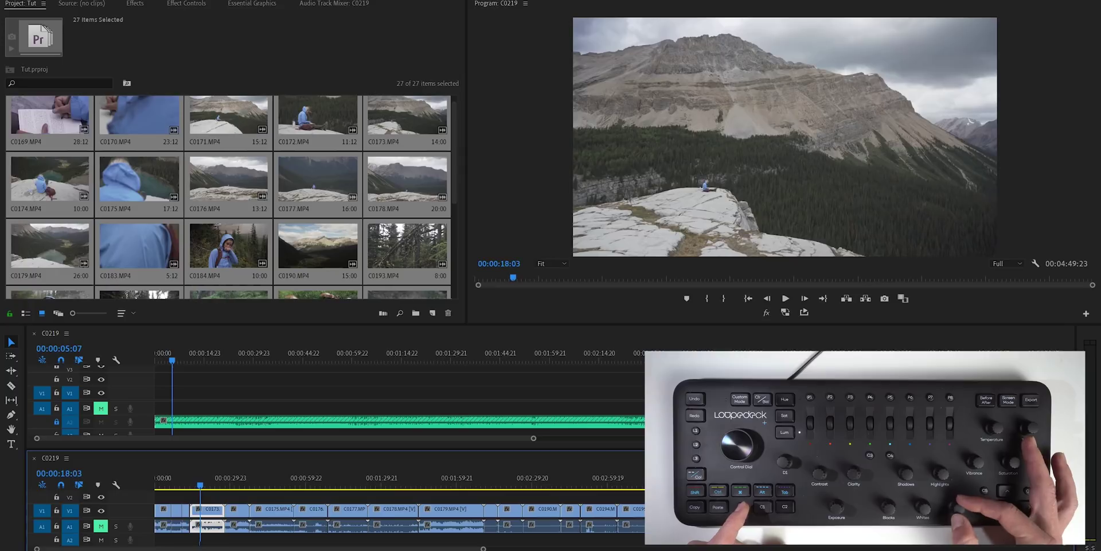
key(q)
- Ripple-trim the end of clip C0173 to the playhead at 00:00:16:06
key(shift+Right)
key(shift+Right)
key(shift+Right)
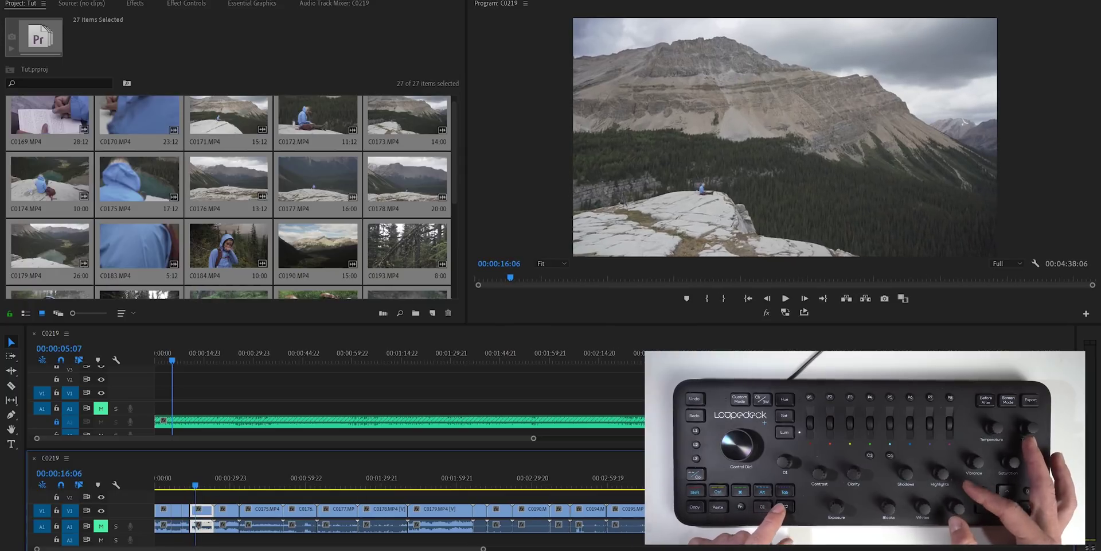
key(w)
- Ripple-trim the start of clip C0174 to 00:00:20:00 and shorten its end, keeping a brief section of the lake shot
key(shift+Right)
key(shift+Right)
key(shift+Right)
key(shift+Right)
key(shift+Right)
key(shift+Right)
key(shift+Right)
key(shift+Right)
key(shift+Right)
key(shift+Right)
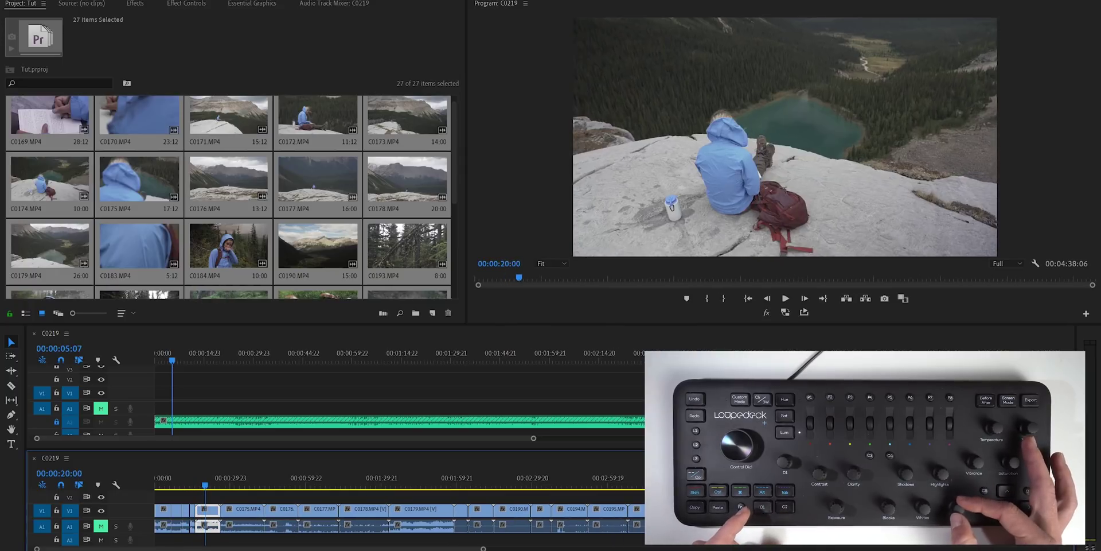
key(q)
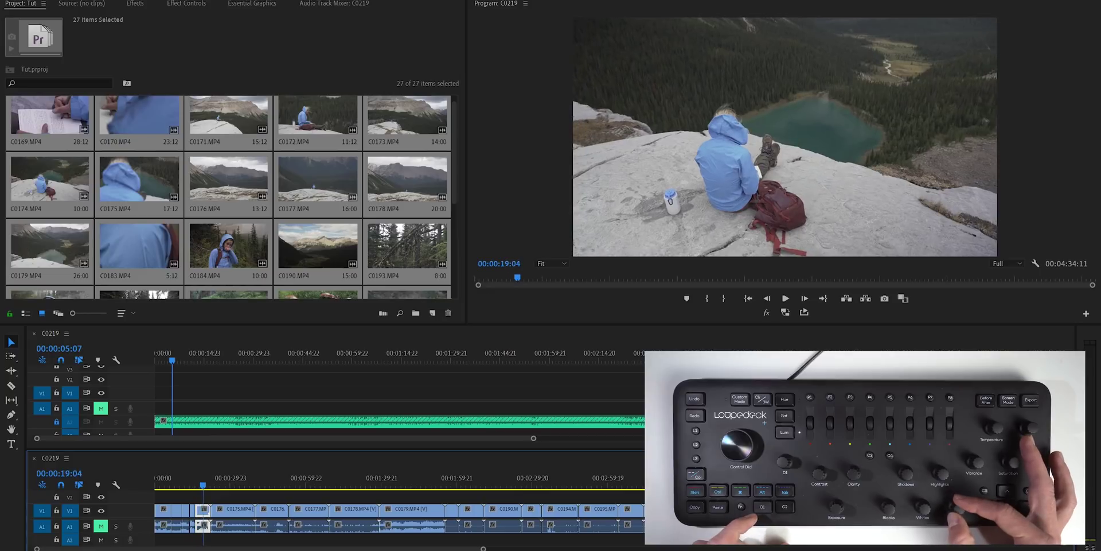
key(w)
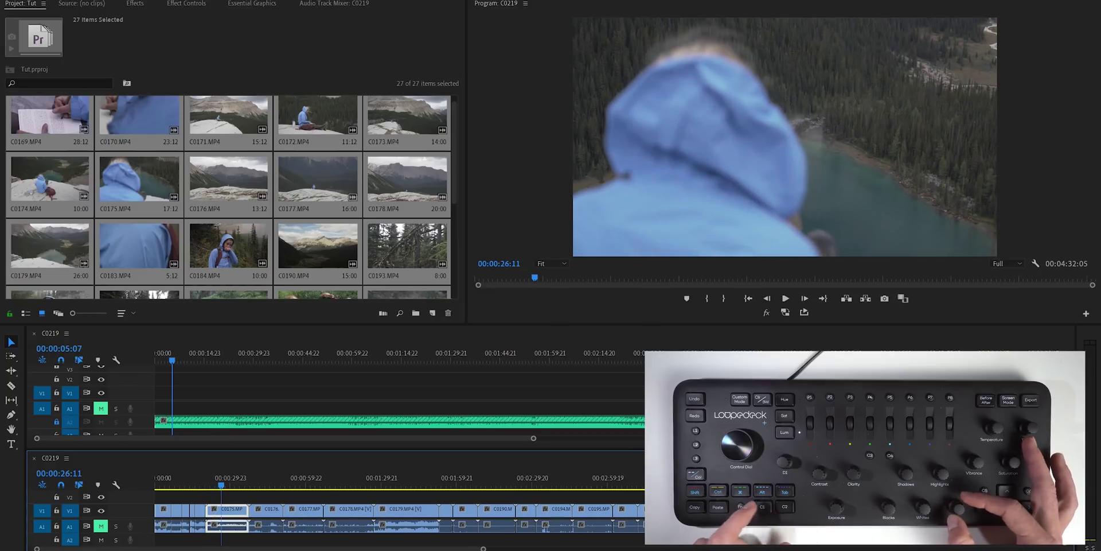
- Ripple-trim clip C0175 to a short section and trim the start of clip C0176 to the playhead at about 00:00:27:02
key(w)
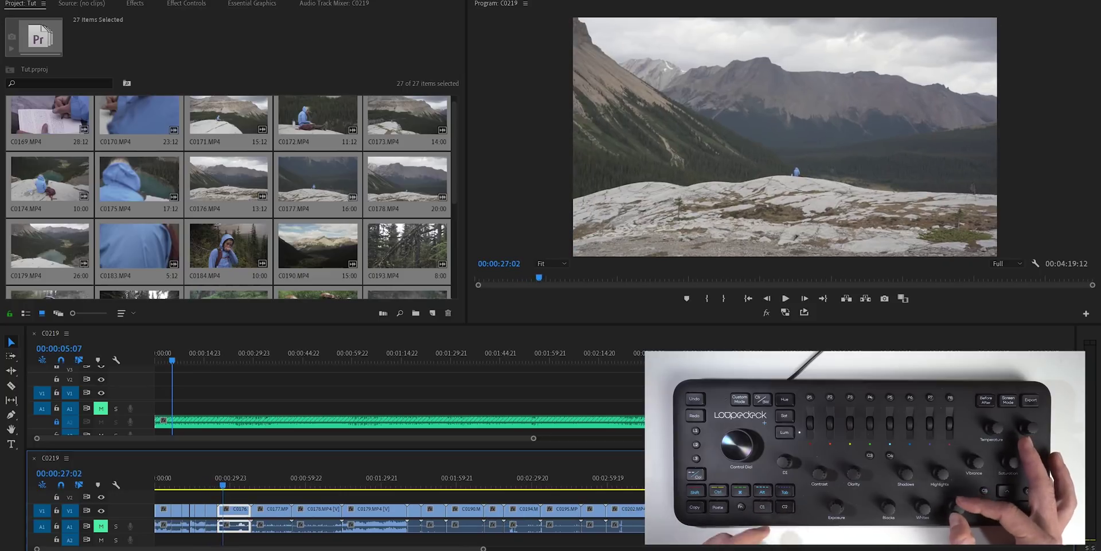
key(q)
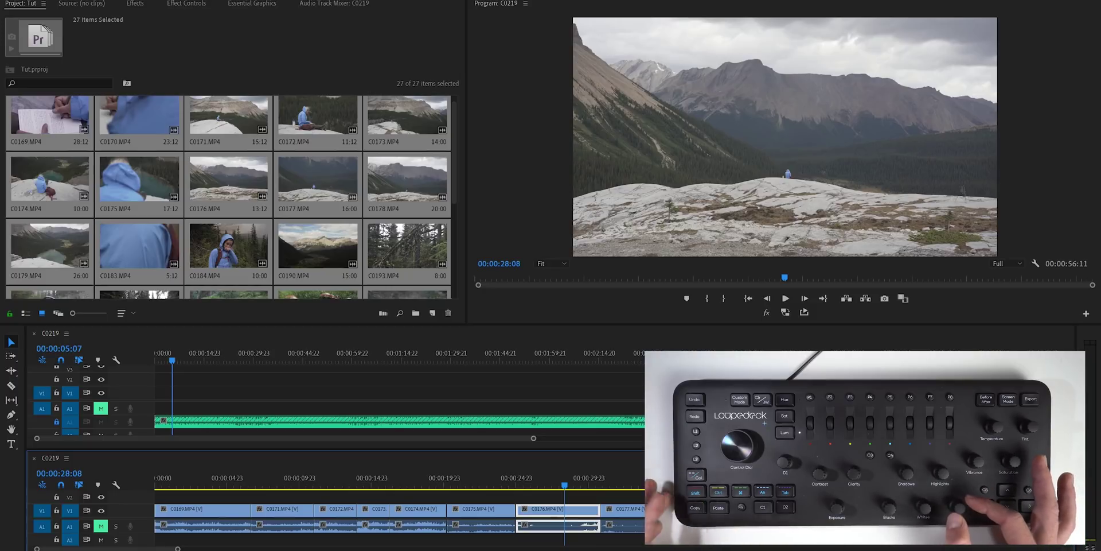
- Return the playhead of the music sequence to the start and play a short stretch of the rough-cut sequence to 00:00:28:23
key(shift+3)
key(ctrl+s)
key(Home)
key(shift+3)
key(space)
key(space)
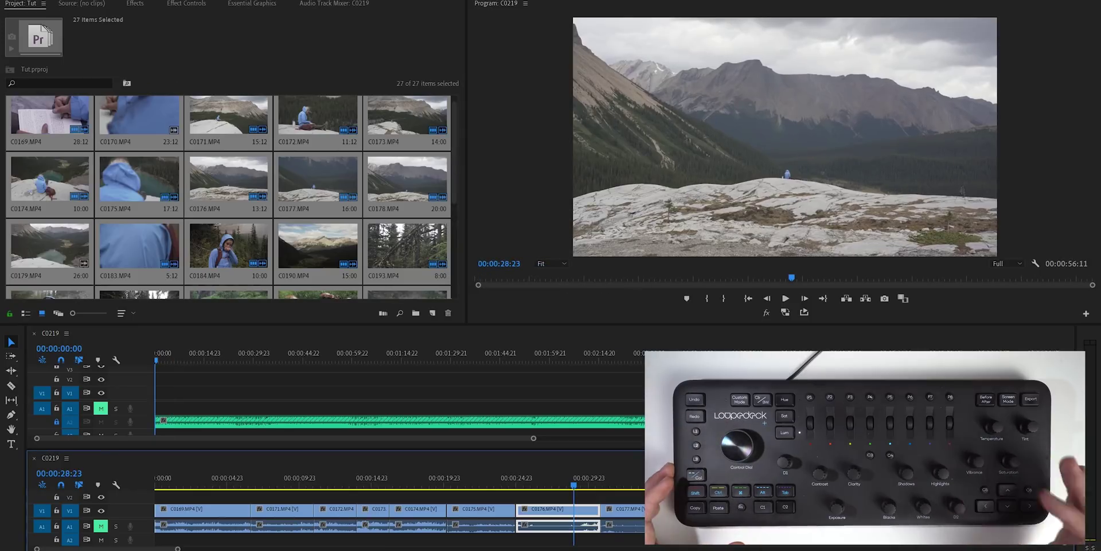
- Copy the shot of the blue-hooded woman at 00:00:49:04 in the rough cut and paste it at the start of the music sequence
key(shift+Right)
key(shift+Right)
key(shift+Right)
key(shift+Right)
key(shift+Right)
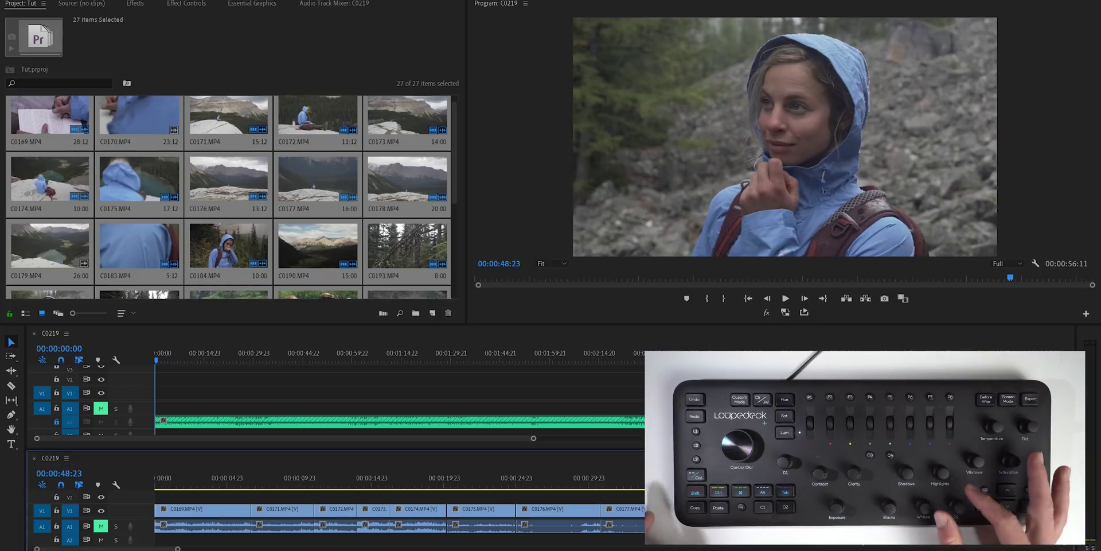
key(Right)
key(Right)
key(Right)
key(Right)
key(Right)
key(Right)
key(Right)
key(Right)
key(Right)
key(Right)
key(Left)
key(Left)
key(Left)
key(Left)
key(Left)
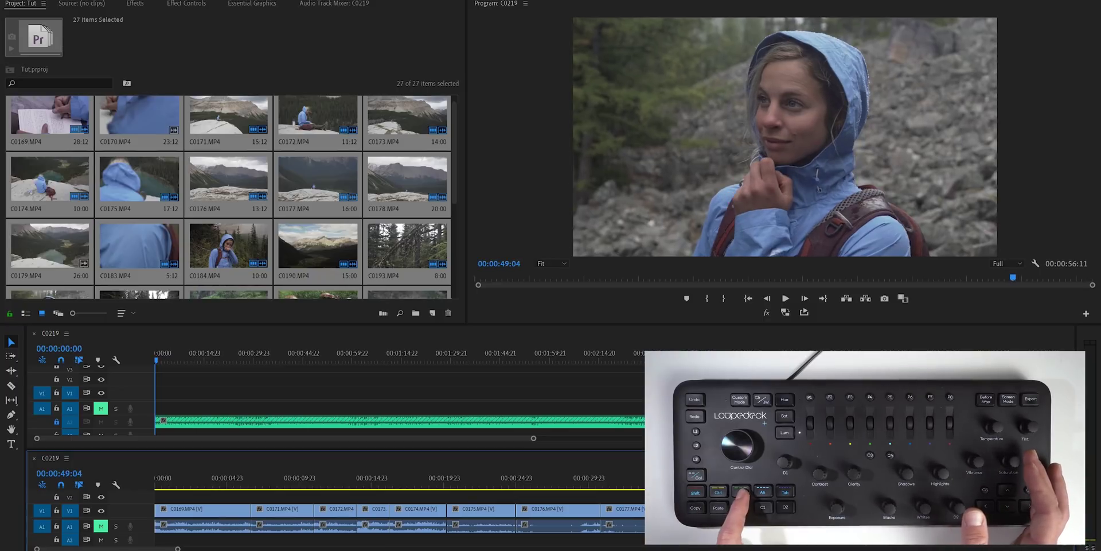
key(shift+3)
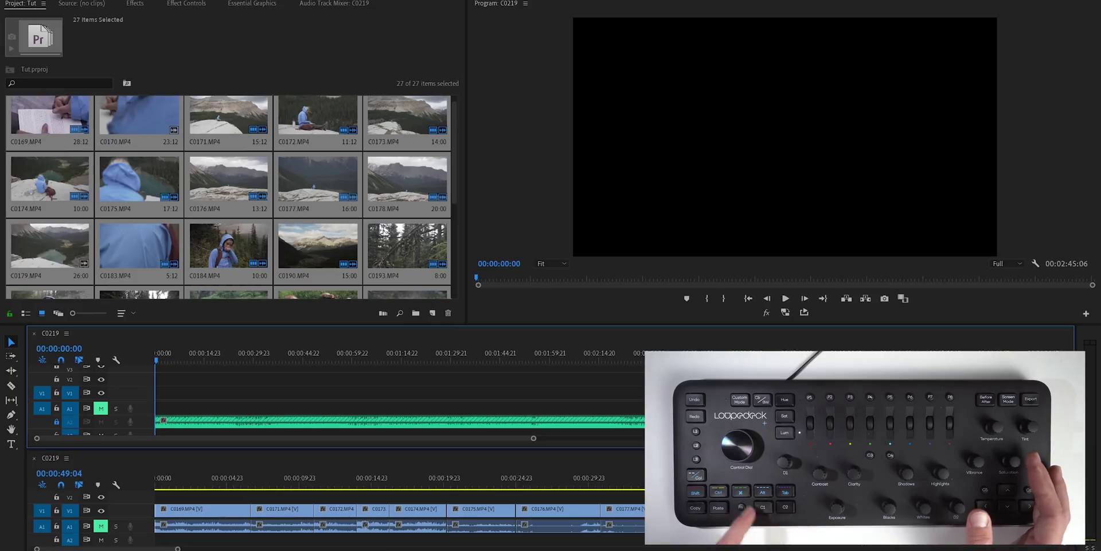
key(ctrl+v)
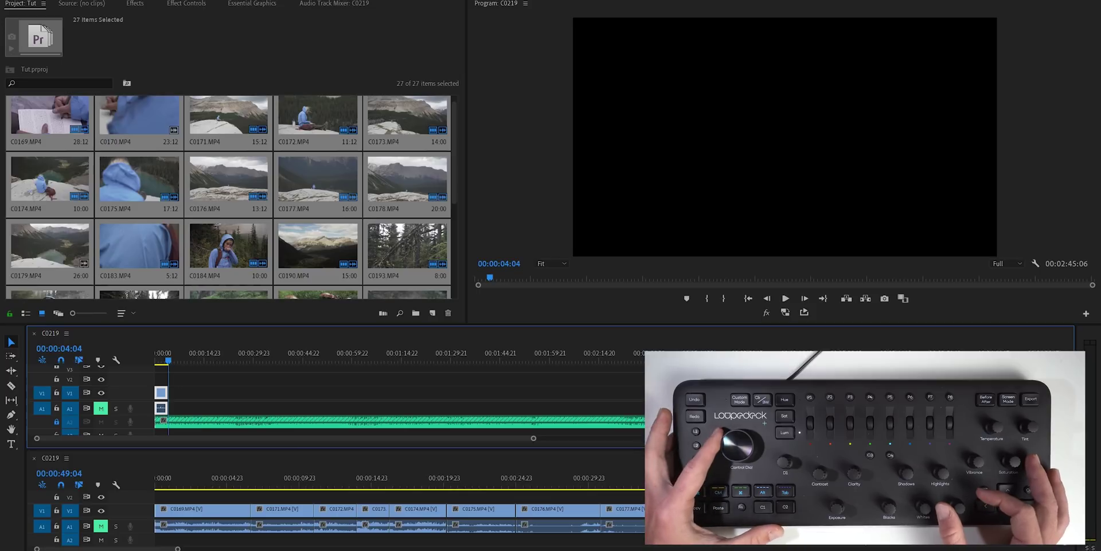
- Play the pasted shot of the woman with the music and ripple-trim its end to the playhead at 00:00:02:09
key(Home)
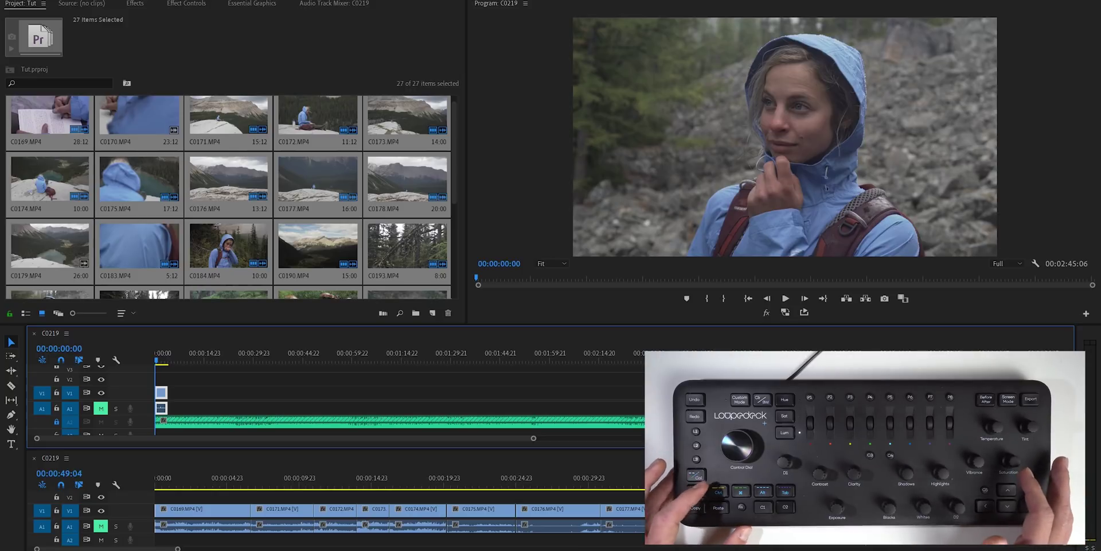
key(space)
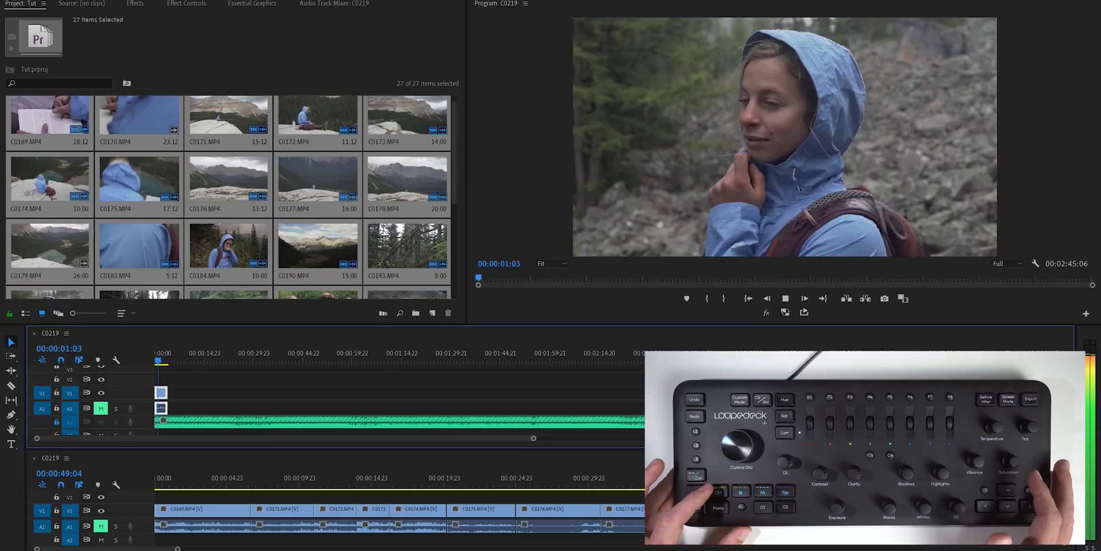
key(space)
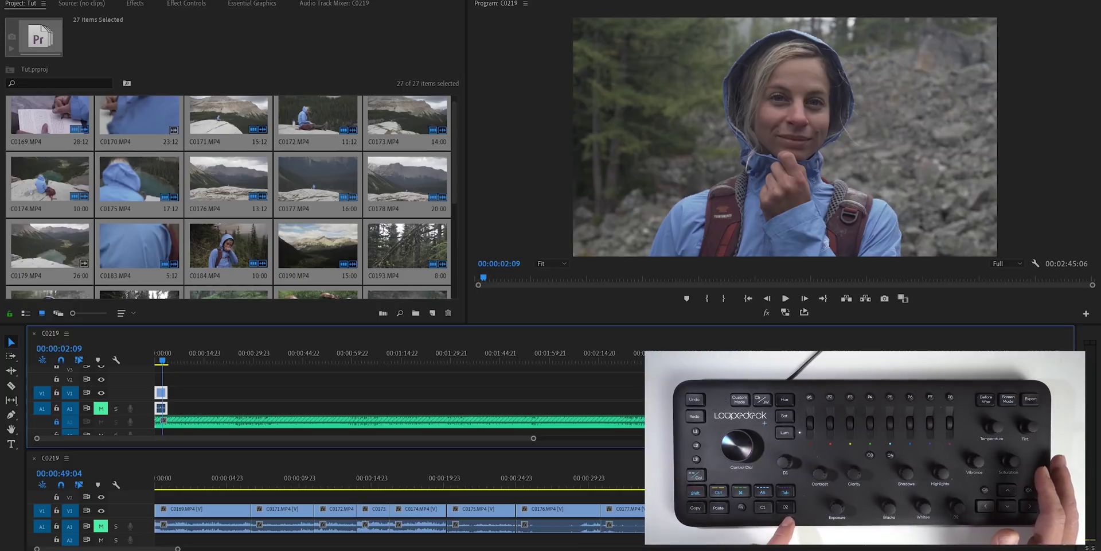
key(w)
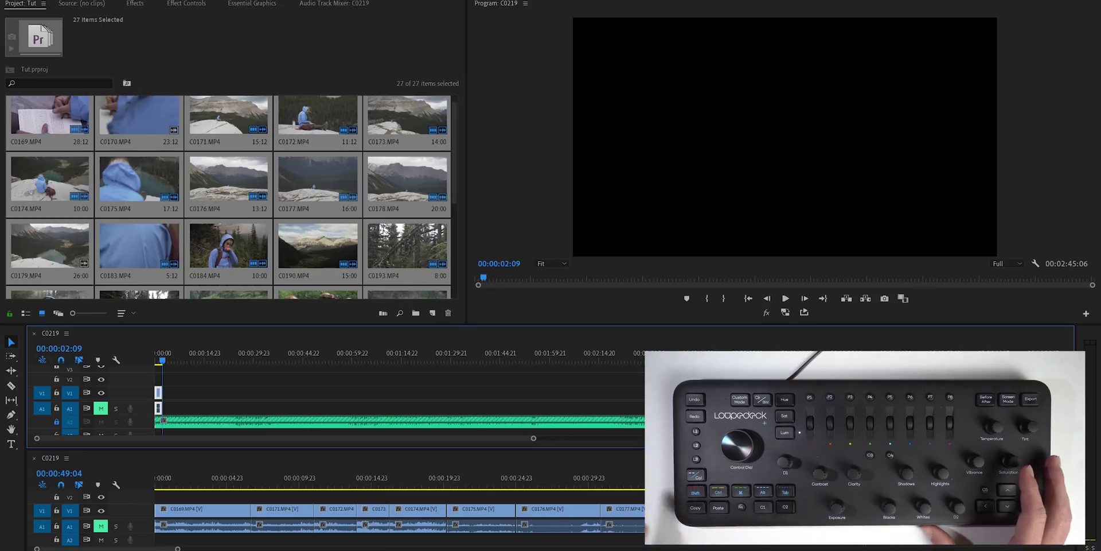
- Copy the mossy branch shot at 00:00:46:11 in the rough cut and paste it into the music sequence at 00:00:02:09
key(shift+3)
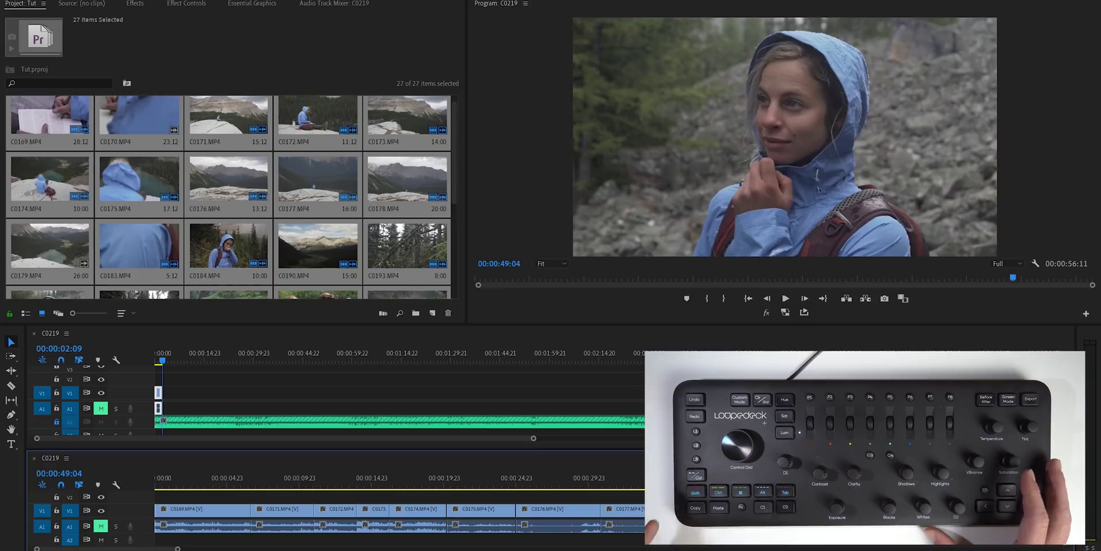
key(Up)
key(Up)
key(Down)
key(Down)
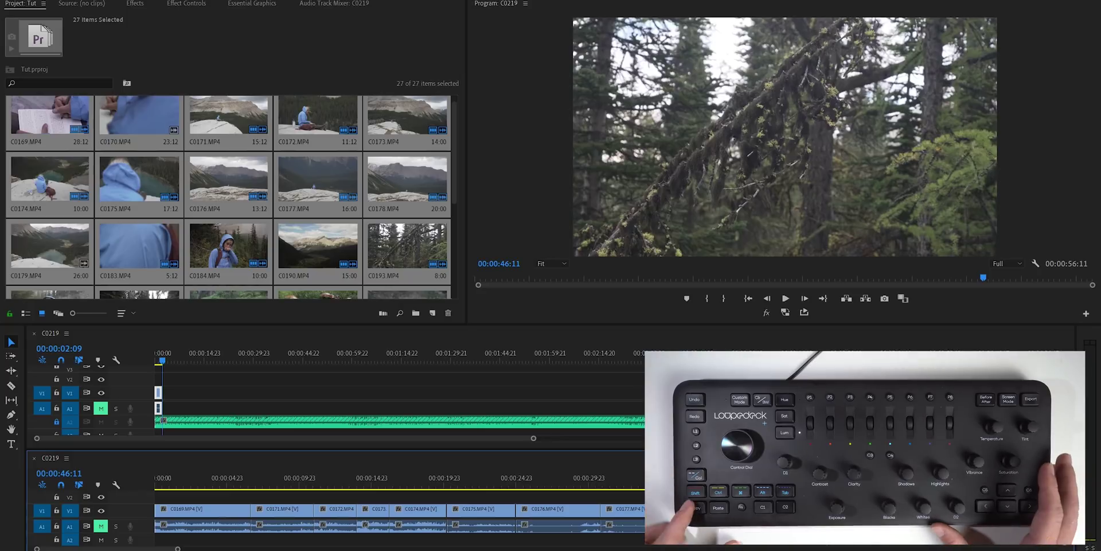
key(shift+3)
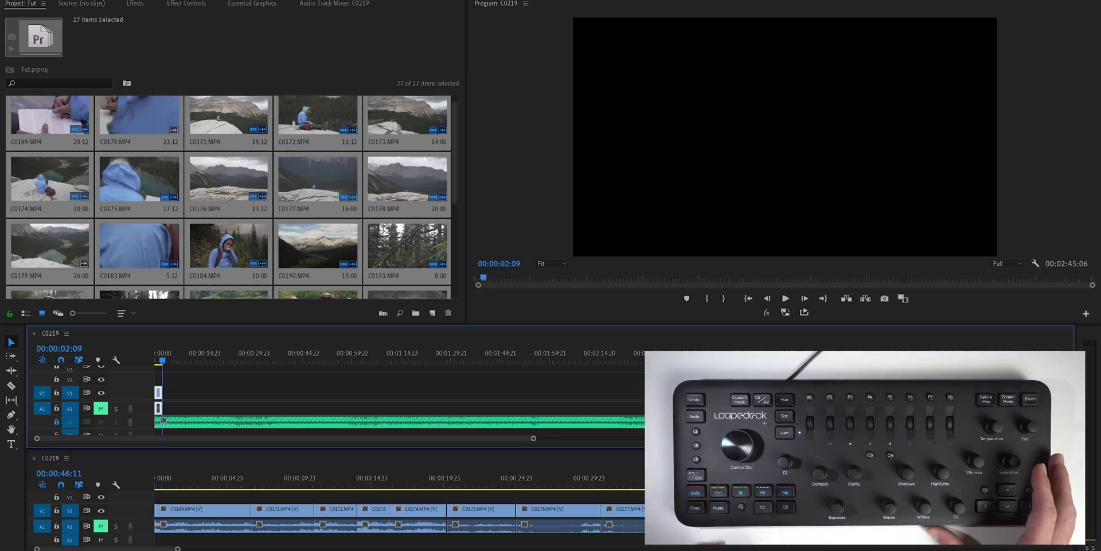
key(ctrl+v)
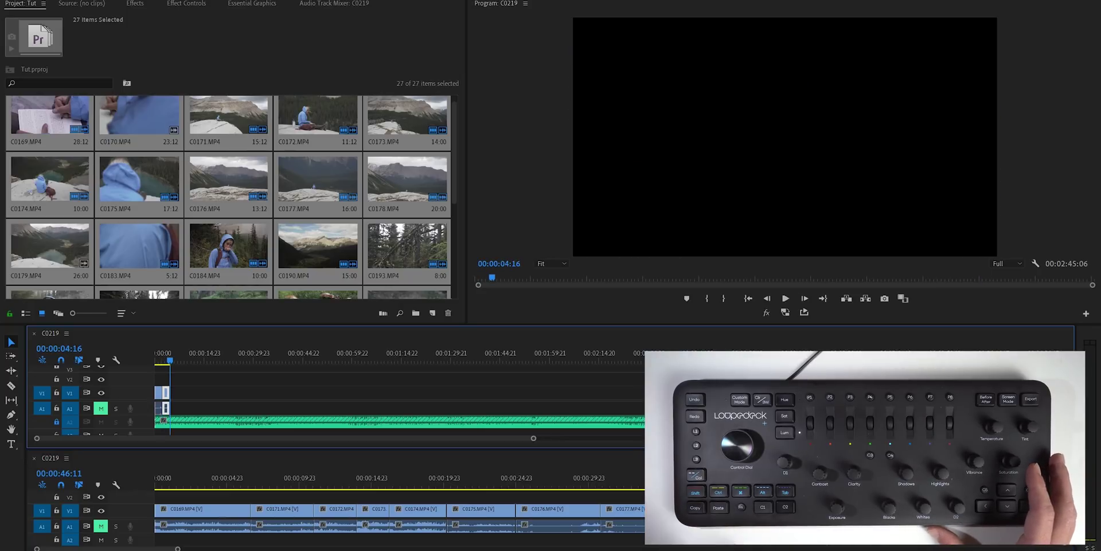
- Play the music sequence from the start and ripple-trim the end of the branch shot to the playhead at 00:00:03:19
key(Up)
key(Up)
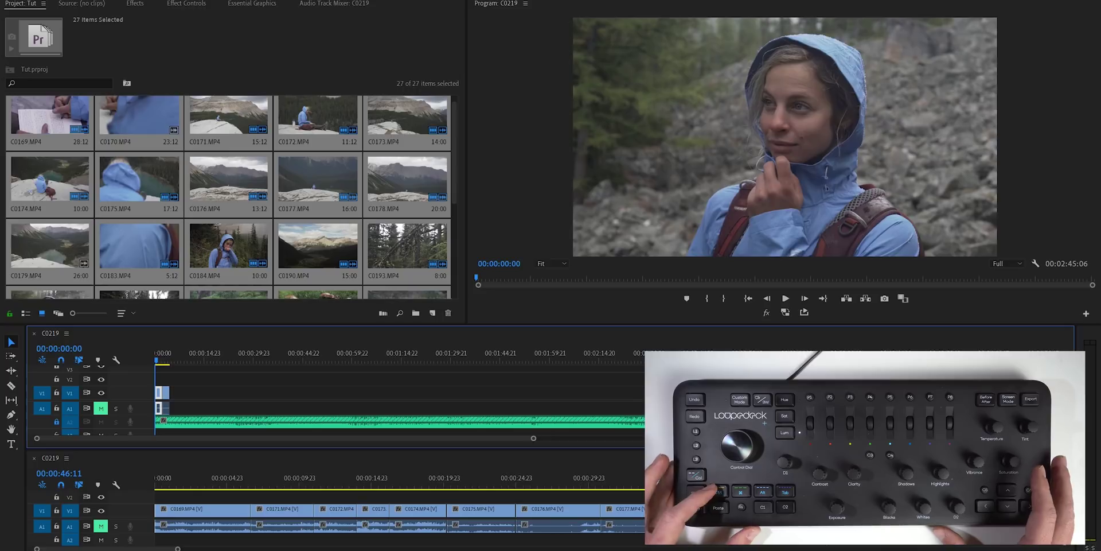
key(space)
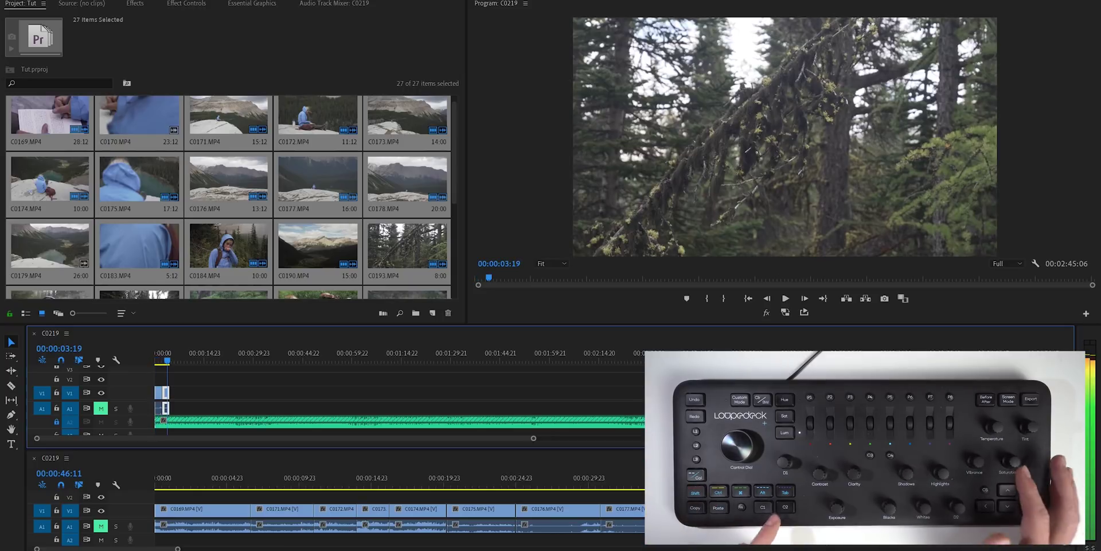
key(w)
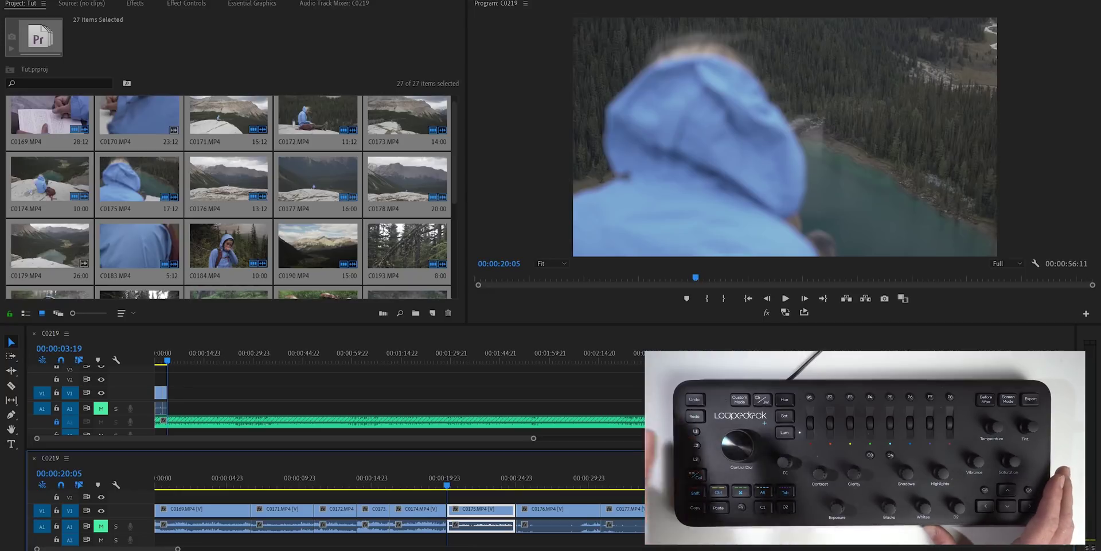
- Copy clip C0173 at 00:00:13:23 in the rough cut and paste it into the music sequence at 00:00:03:19
key(Down)
key(Up)
key(Up)
key(Up)
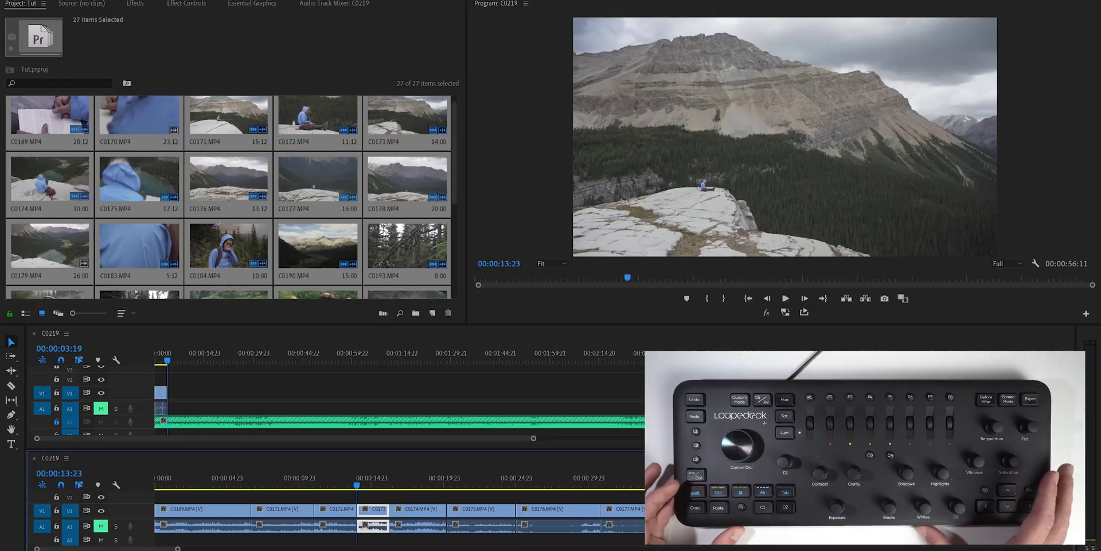
key(shift+3)
key(ctrl+v)
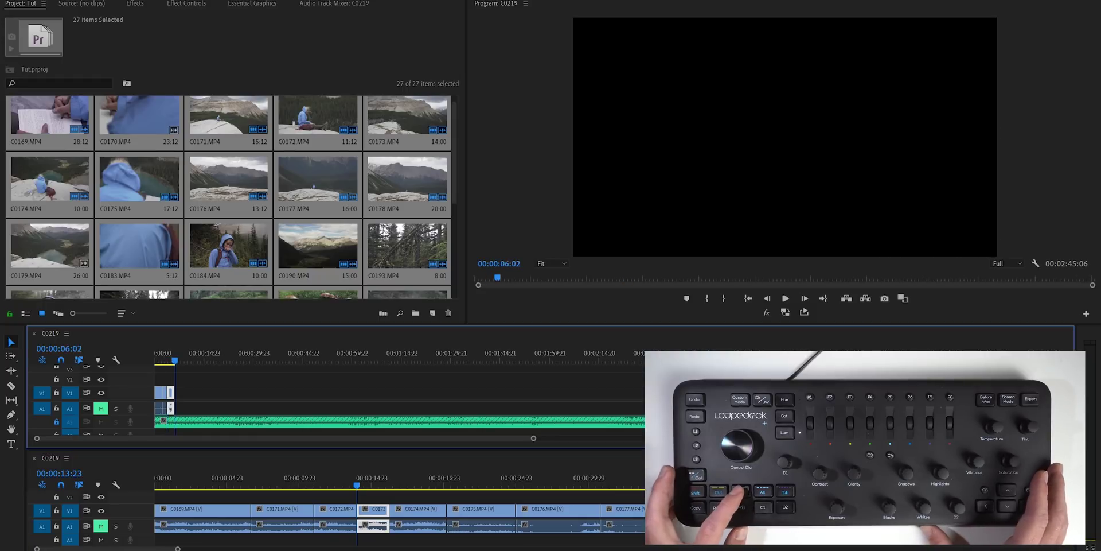
- Copy clip C0177 at 00:00:30:20 in the rough cut and paste it into the music sequence at 00:00:06:02
key(shift+3)
key(Down)
key(Down)
key(Down)
key(Down)
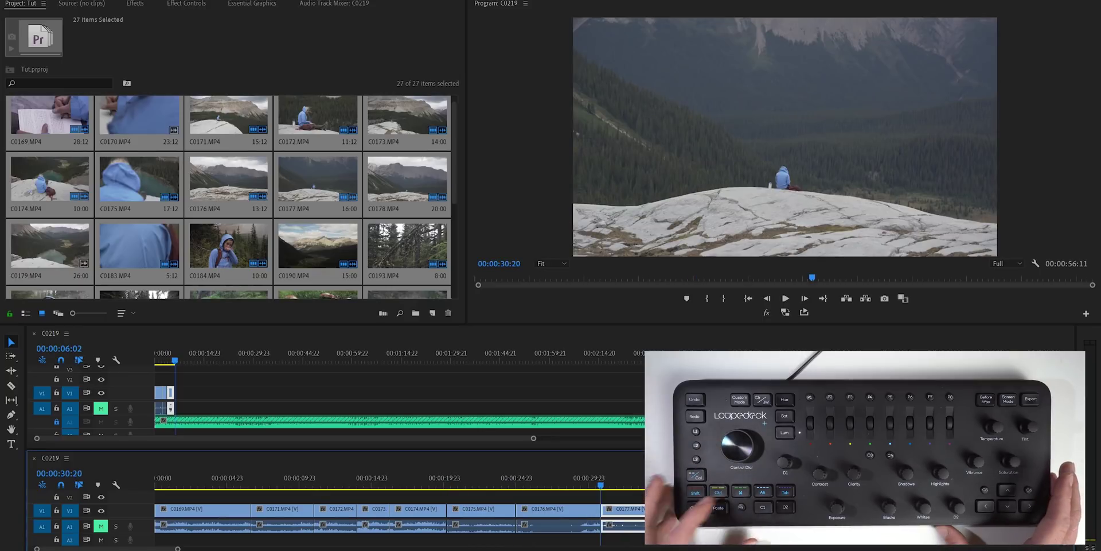
key(shift+3)
key(Down)
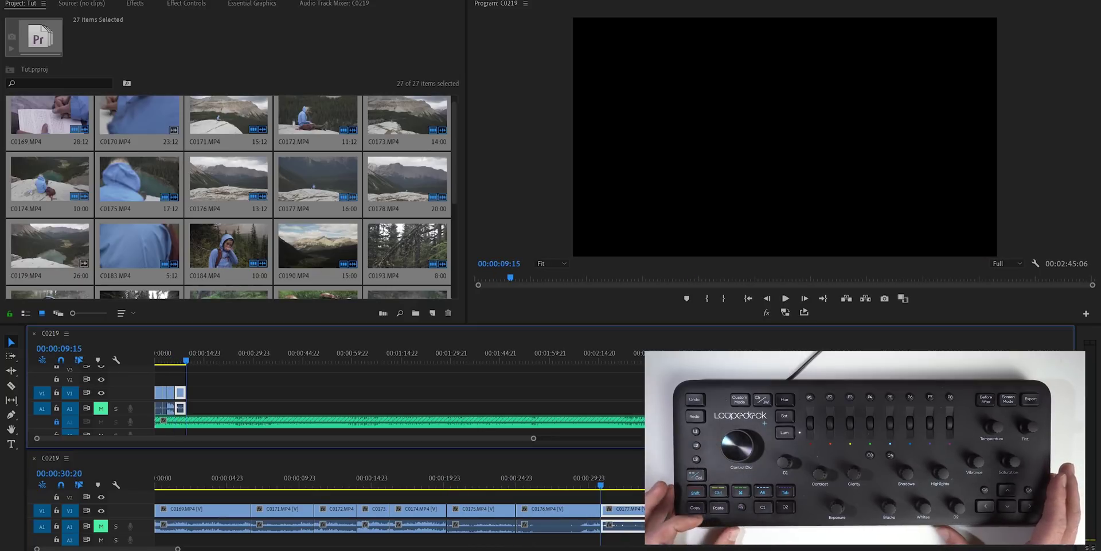
- Scrub back to 00:00:07:23 within clip C0177 in the music sequence and review it through to its end
key(shift+Left)
key(shift+Left)
key(shift+Left)
key(shift+Left)
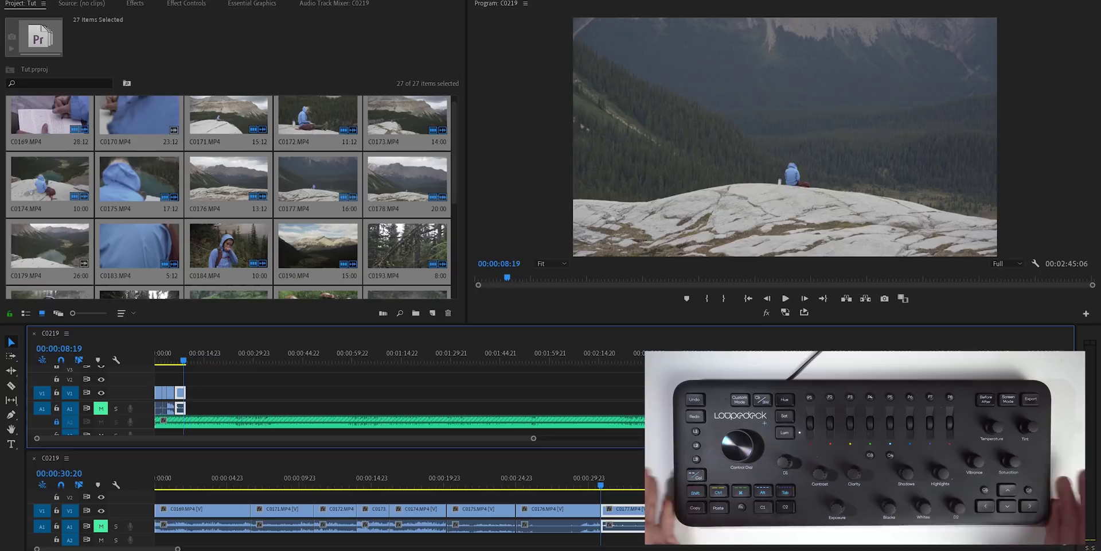
key(Left)
key(Left)
key(Left)
key(Left)
key(Left)
key(Left)
key(Left)
key(Left)
key(Left)
key(Left)
key(Left)
key(Left)
key(Left)
key(Left)
key(Left)
key(Left)
key(Left)
key(Left)
key(Left)
key(Left)
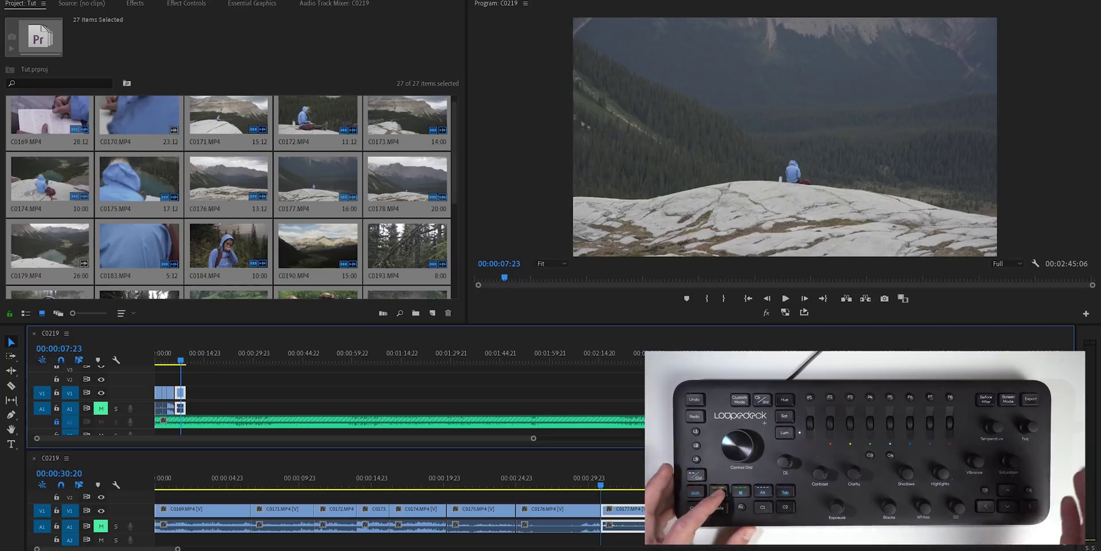
key(space)
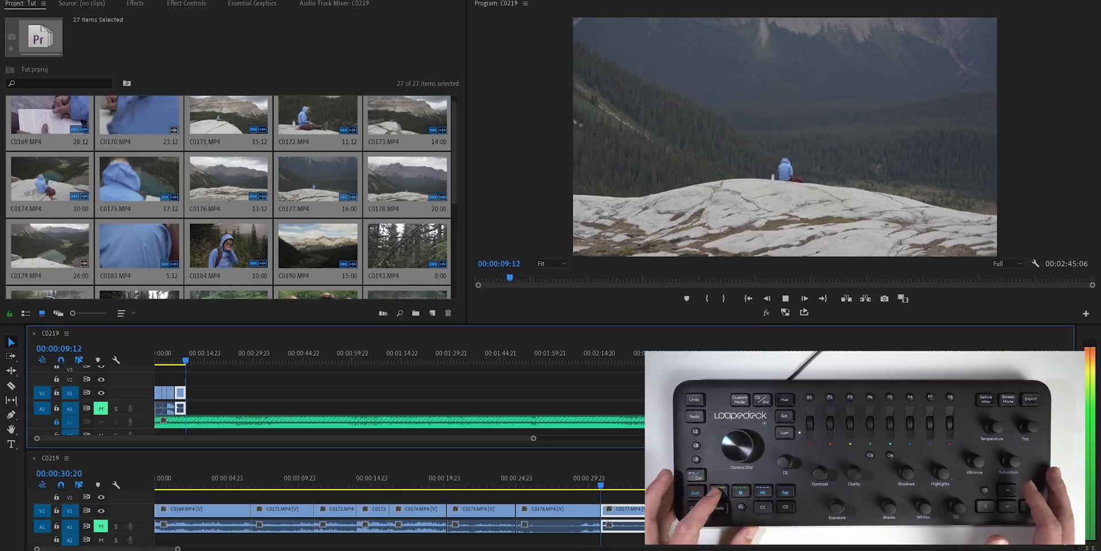
key(space)
key(Right)
key(Right)
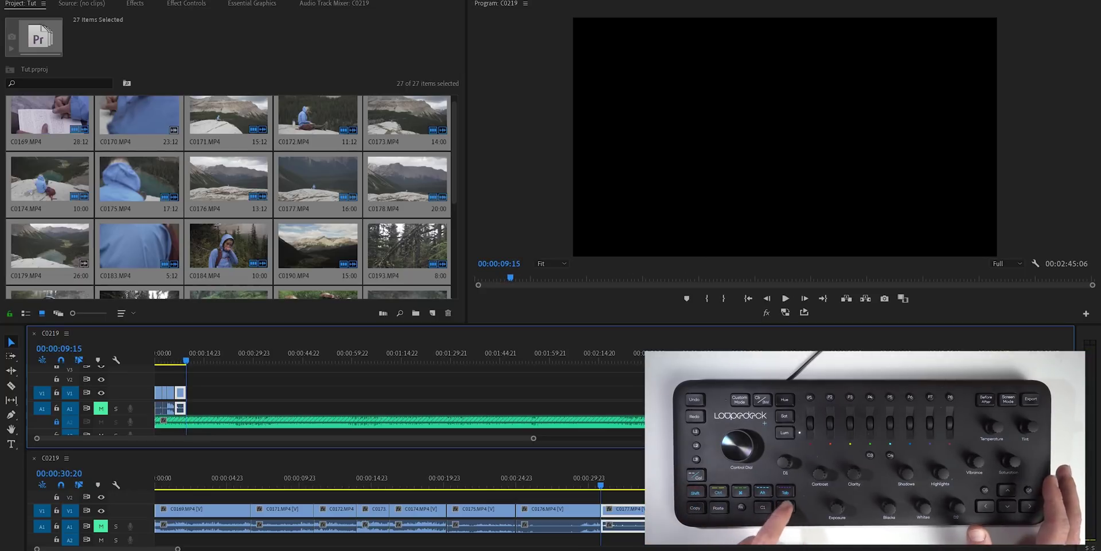
- Select the first clip at the start of the music sequence and slip its content to a different moment of the woman's shot
key(shift+3)
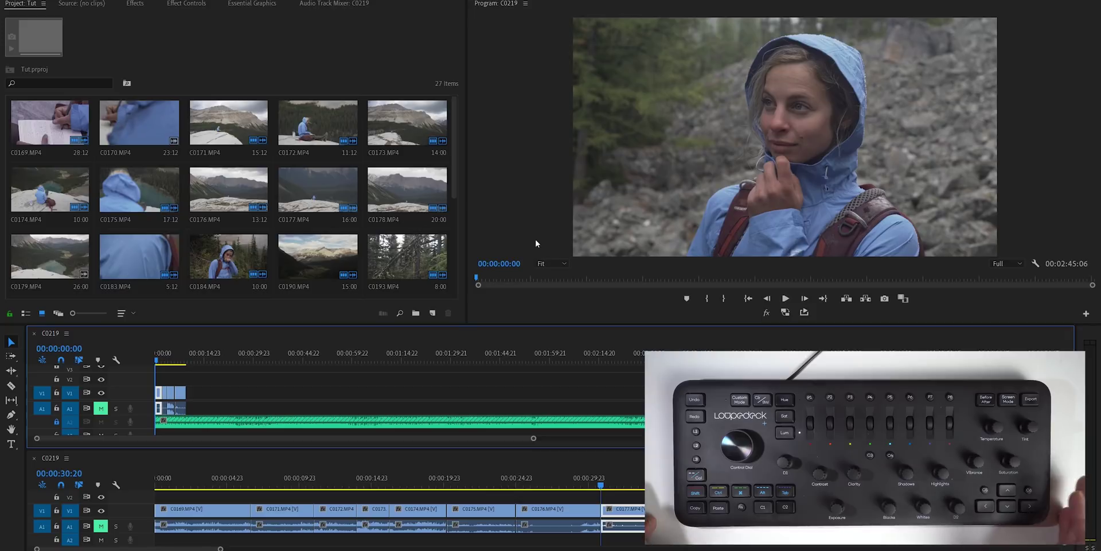
key(Down)
key(Home)
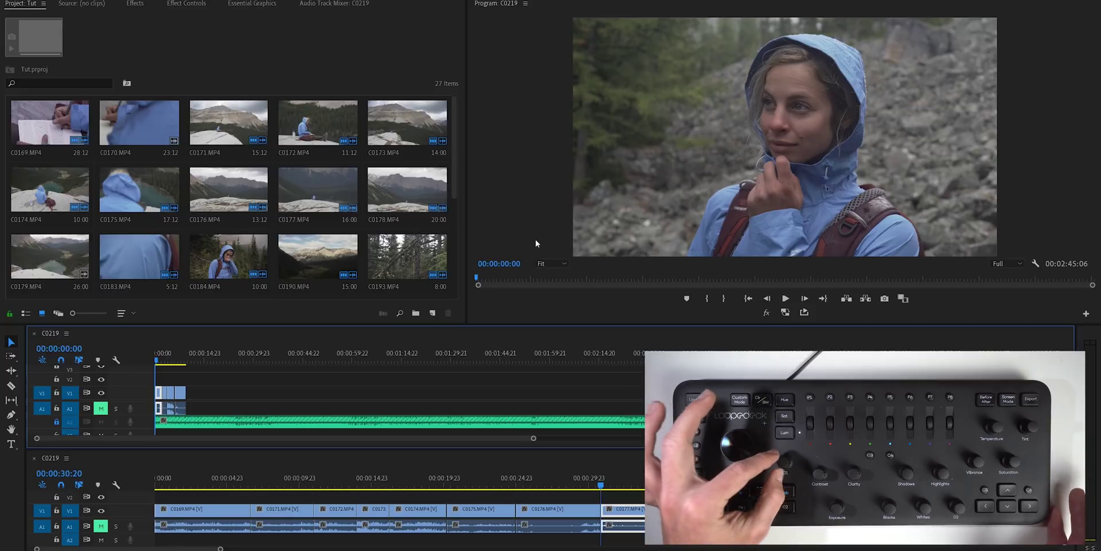
key(ctrl+alt+Right)
key(ctrl+alt+Right)
key(ctrl+alt+Right)
key(ctrl+alt+Right)
key(ctrl+alt+Right)
key(ctrl+alt+Right)
key(ctrl+alt+Right)
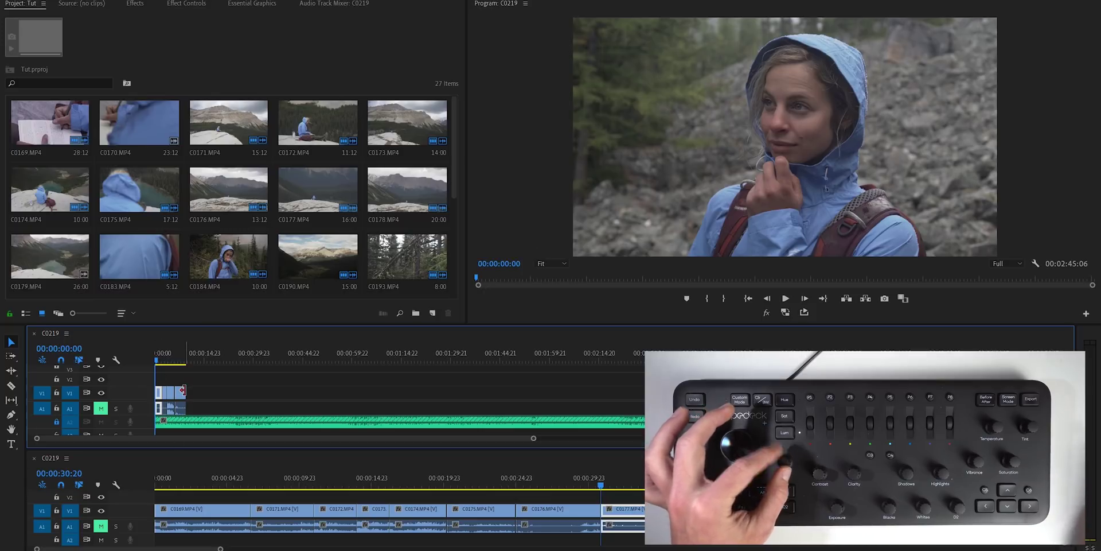
key(ctrl+alt+Right)
key(ctrl+alt+Right)
key(ctrl+alt+Right)
key(ctrl+alt+Right)
key(ctrl+alt+Right)
key(ctrl+alt+Right)
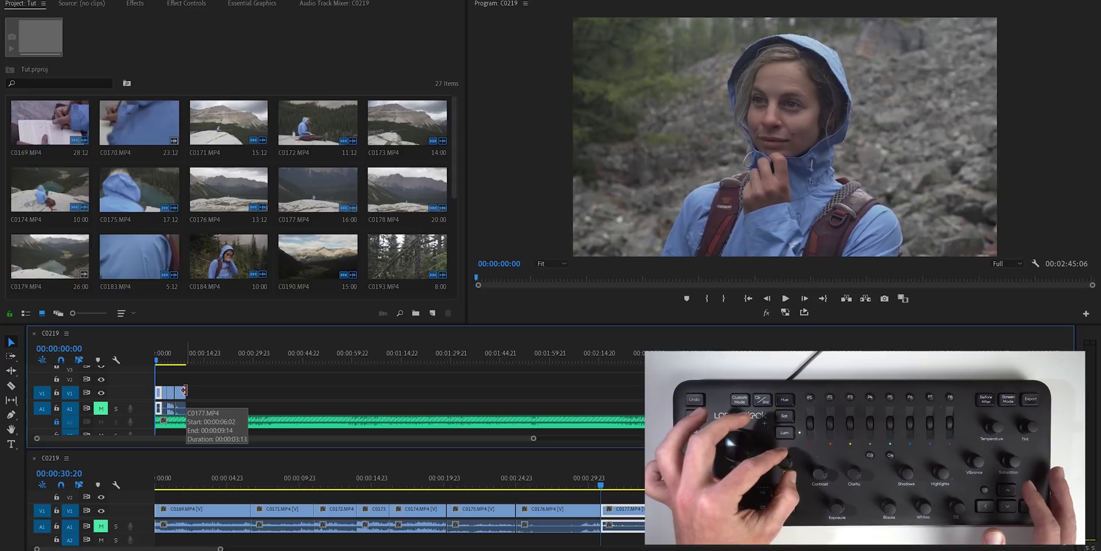
key(ctrl+alt+Right)
key(ctrl+alt+Right)
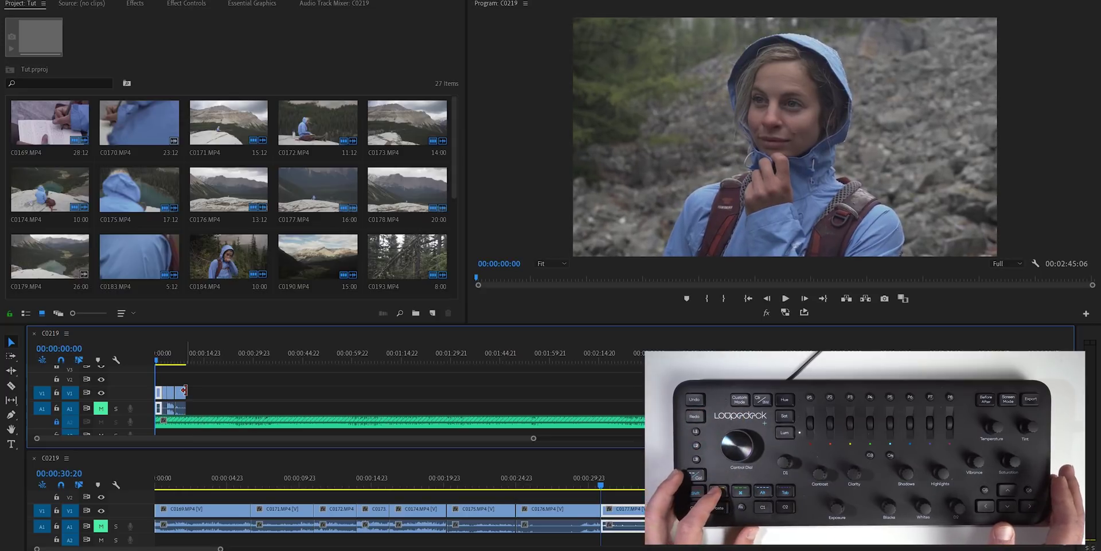
- Play the music sequence to 00:00:03:08 and slip the content of the branch clip by several frames
key(space)
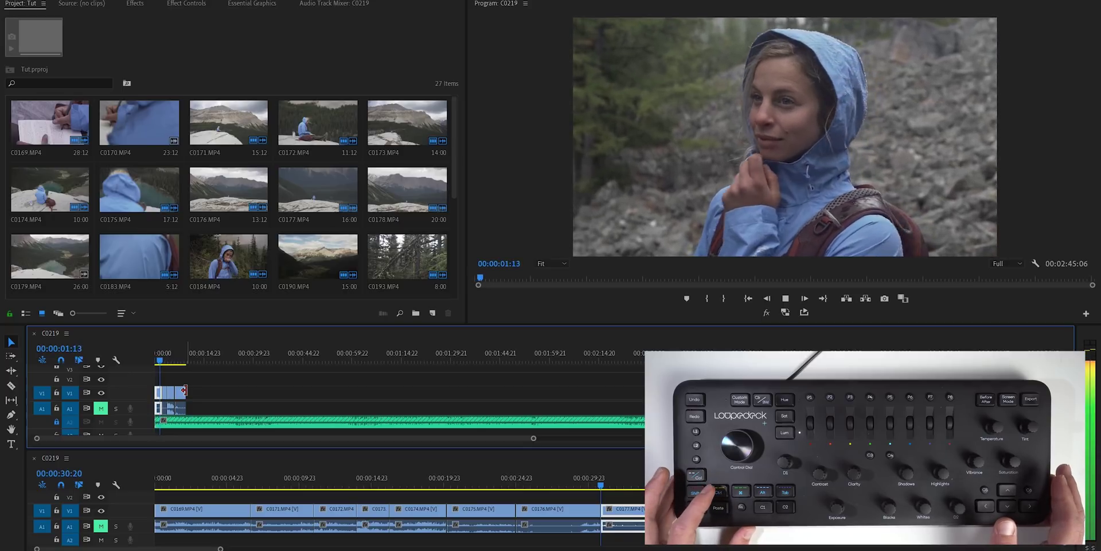
key(space)
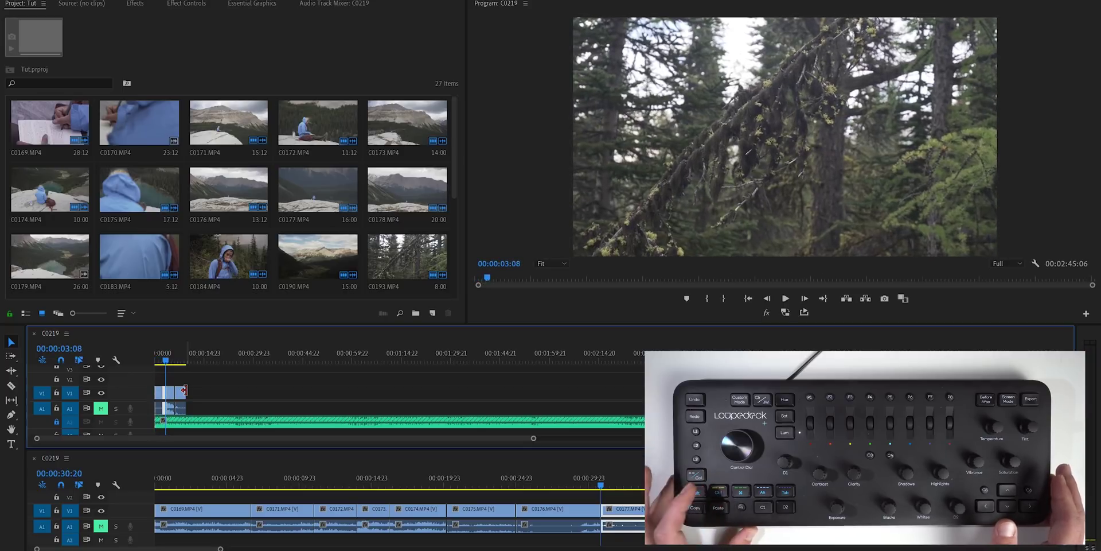
key(ctrl+alt+Right)
key(ctrl+alt+Right)
key(ctrl+alt+Right)
key(ctrl+alt+Right)
key(ctrl+alt+Right)
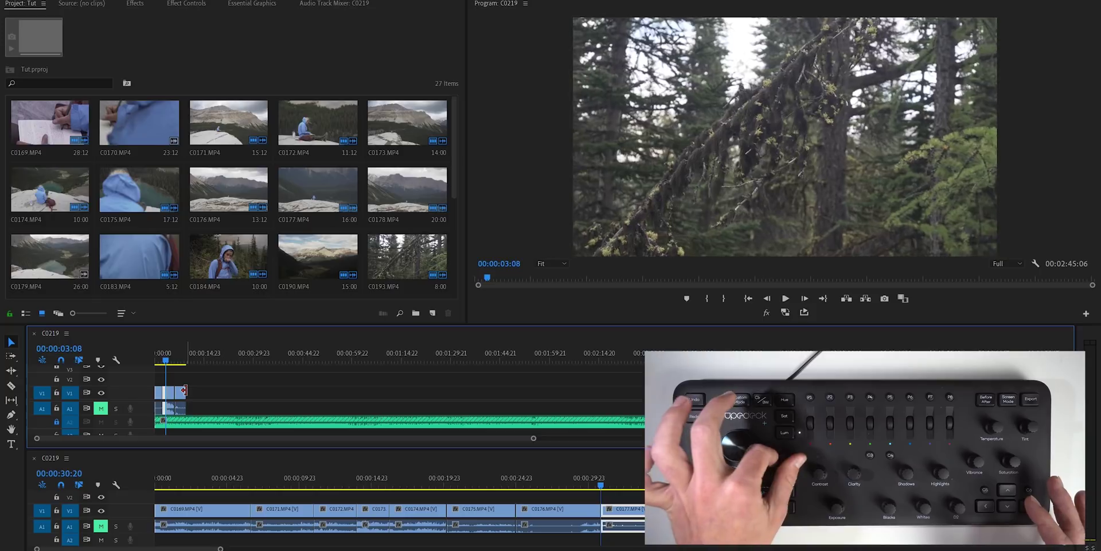
key(ctrl+alt+Right)
key(ctrl+alt+Right)
- Move the playhead to clip C0177 at 00:00:06:02 and switch to the workspace for Lumetri colour grading
key(Down)
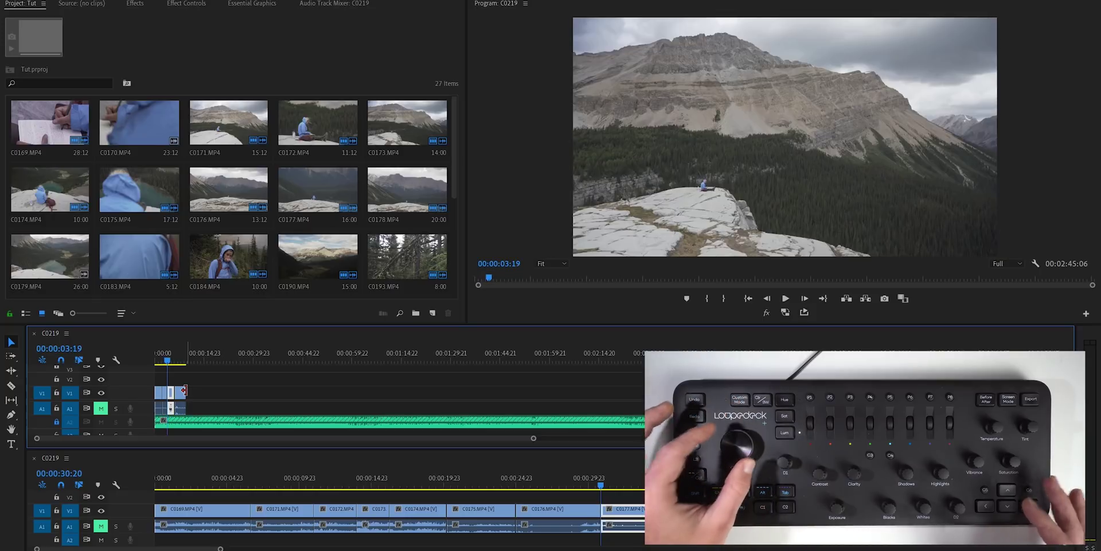
key(Down)
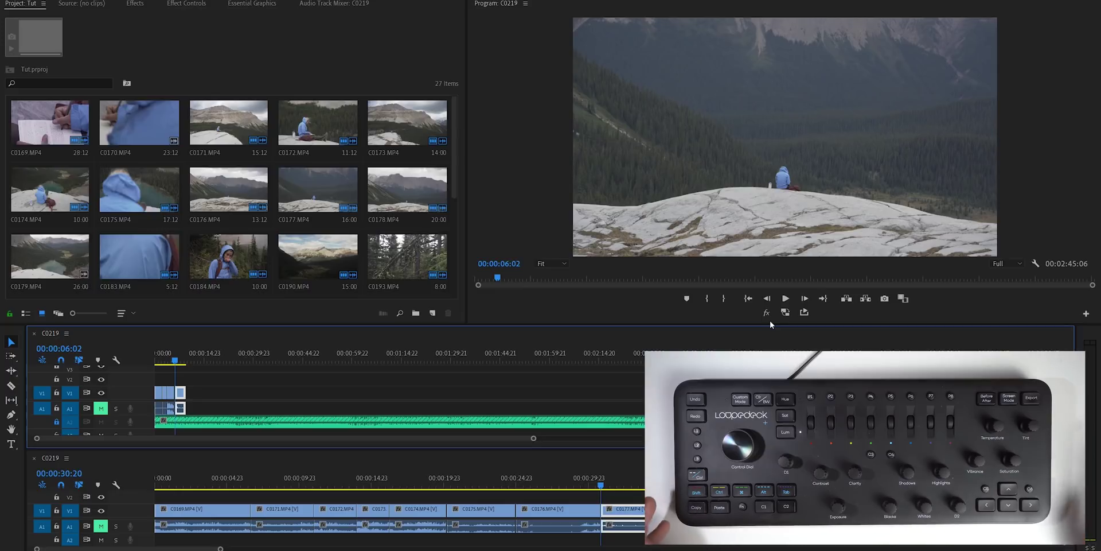
key(alt+shift+4)
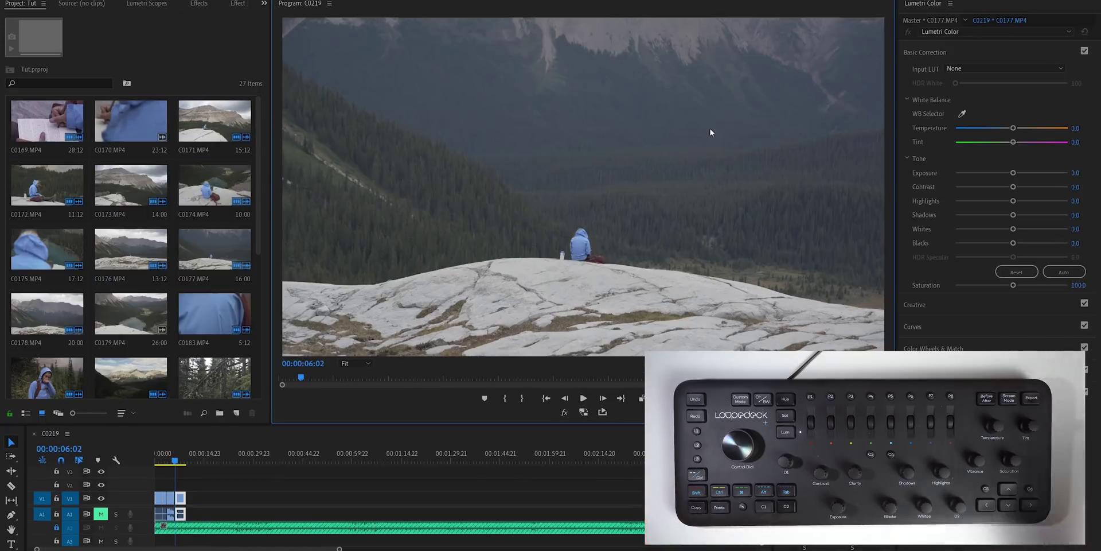